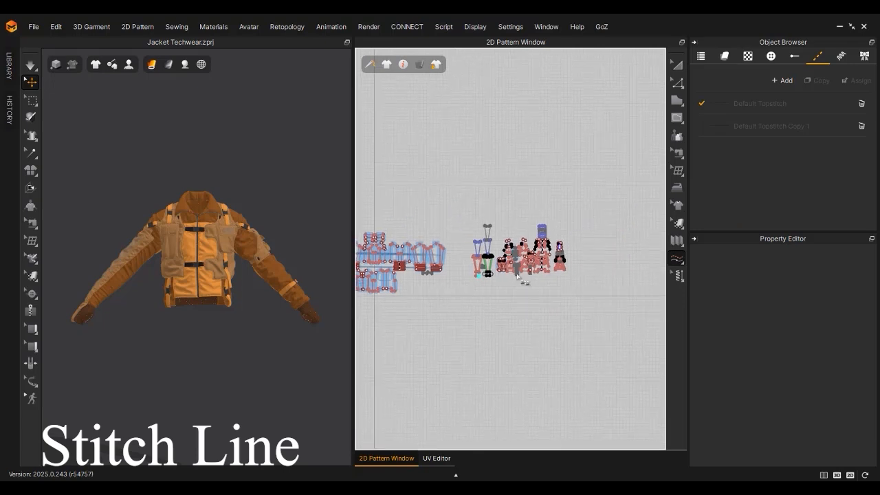
Step: Add a topstitch along the inner outline of the front vest panel with the single chest pocket
scroll(521, 268, "up", 12)
middle_click_drag(541, 201, 548, 255)
scroll(548, 253, "up", 3)
scroll(243, 279, "up", 3)
scroll(242, 279, "up", 5)
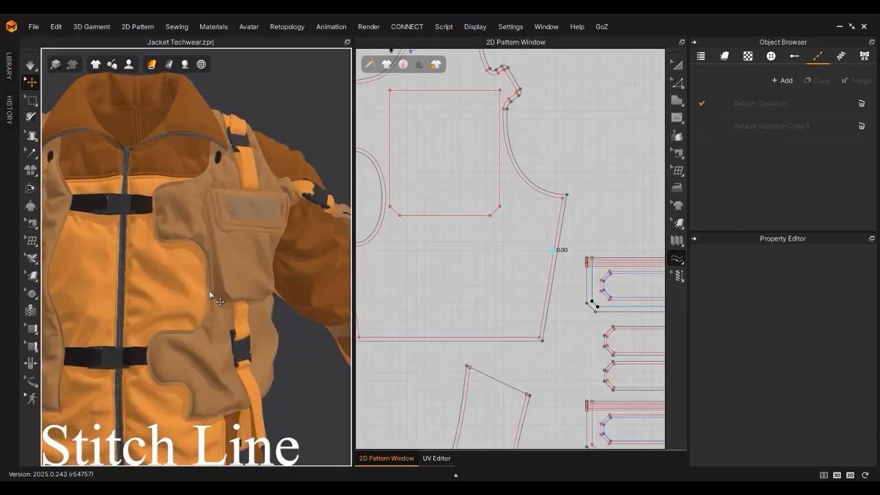
left_click(562, 199)
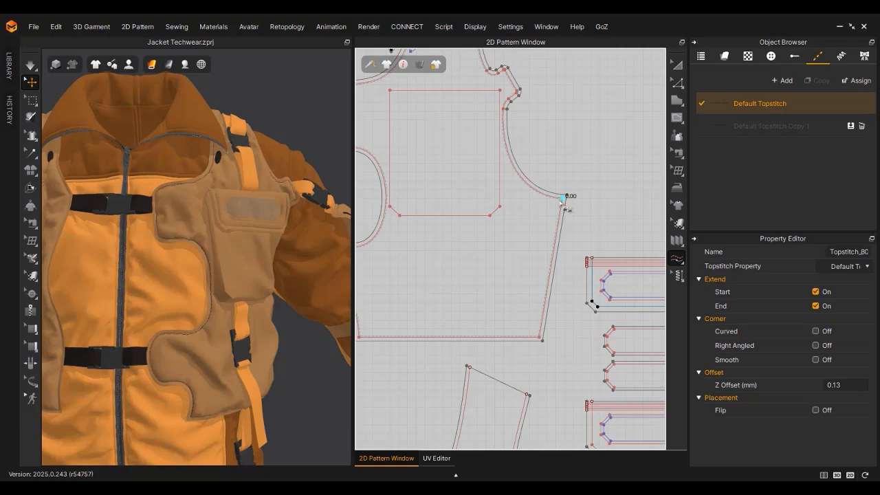
scroll(224, 324, "up", 6)
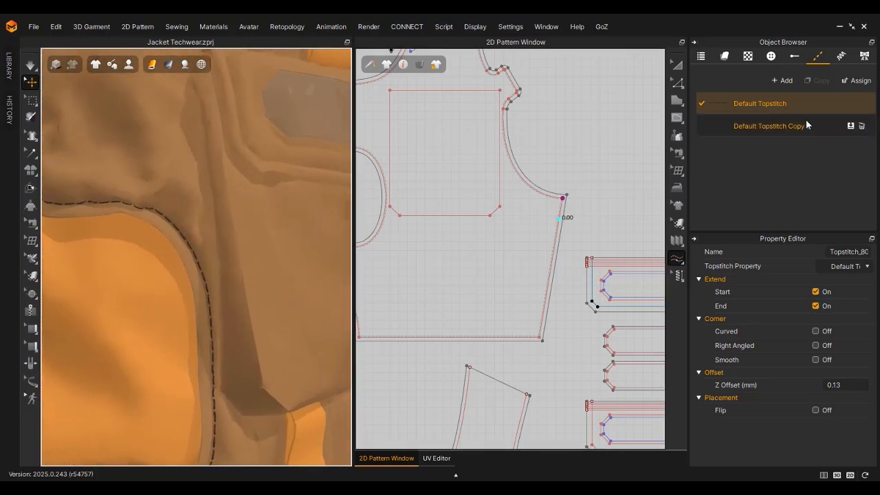
Step: Delete the Default Topstitch Copy 1 style and open the properties of Default Topstitch
left_click(862, 126)
left_click(822, 100)
scroll(823, 337, "down", 1)
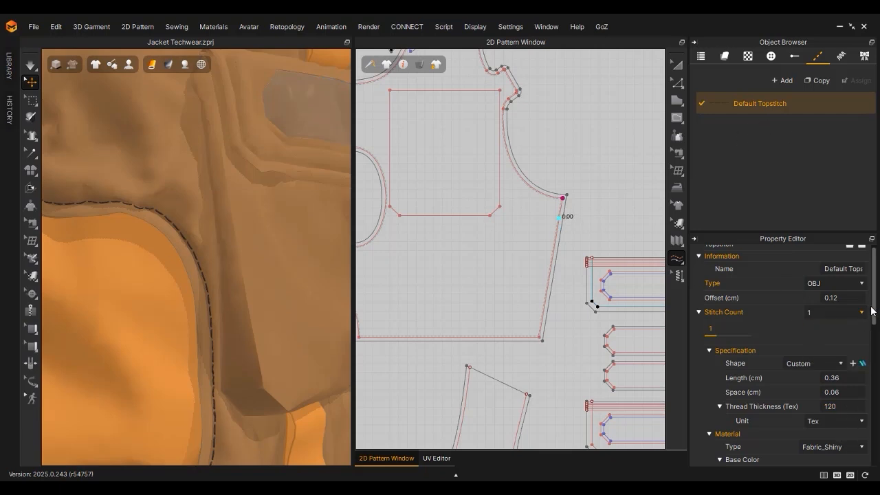
Step: Set Default Topstitch to 2 lines with a distance of 1/8"
scroll(832, 344, "down", 10)
left_click(832, 363)
left_click(829, 384)
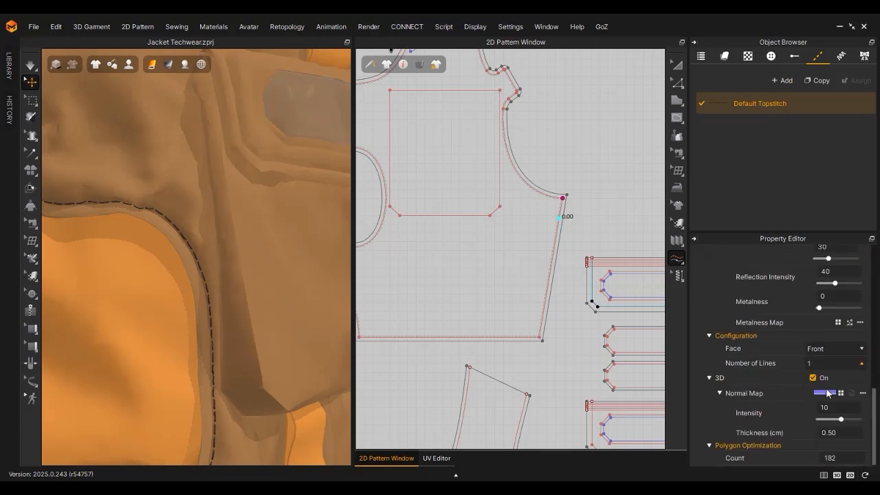
left_click(854, 382)
left_click(846, 408)
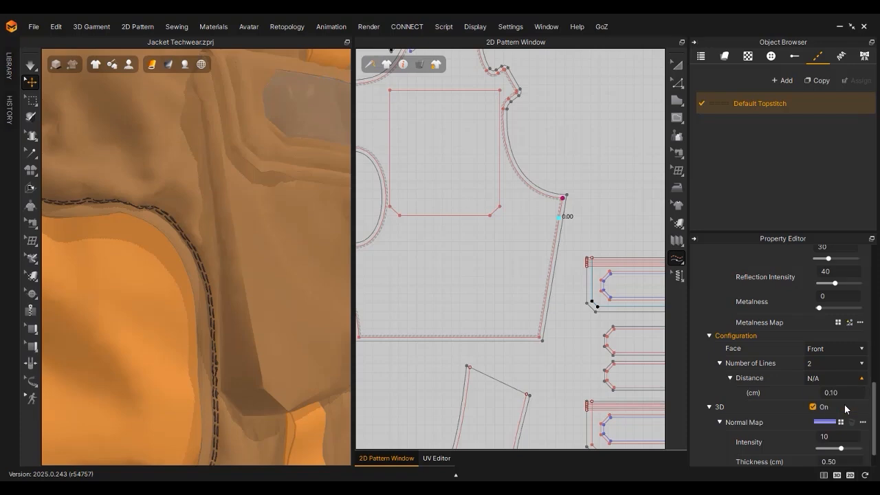
left_click(834, 378)
left_click(841, 418)
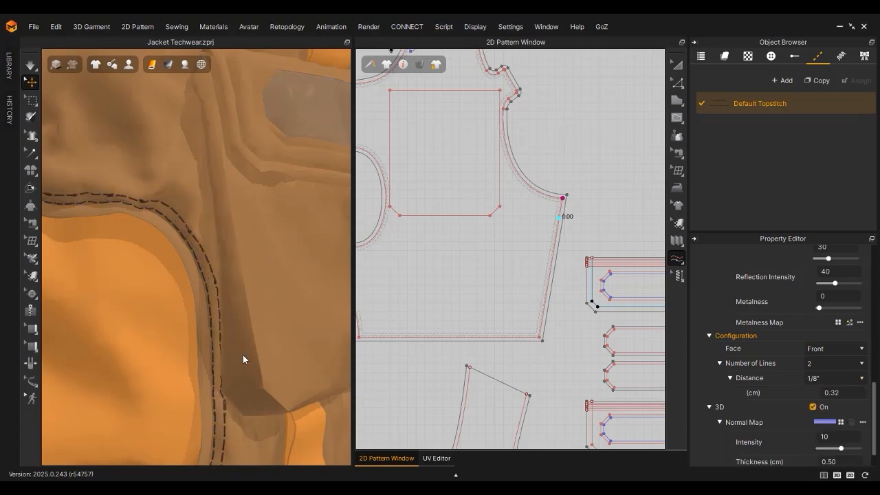
Step: Set the Default Topstitch thread thickness to 100 Tex
scroll(243, 355, "down", 4)
right_click_drag(242, 355, 199, 324)
scroll(199, 323, "up", 3)
scroll(770, 344, "up", 5)
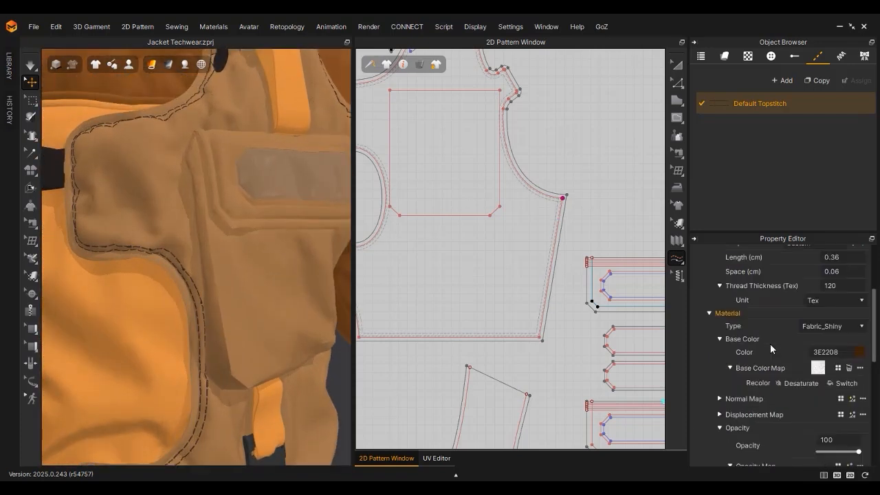
scroll(770, 344, "up", 2)
left_click(832, 341)
type("100")
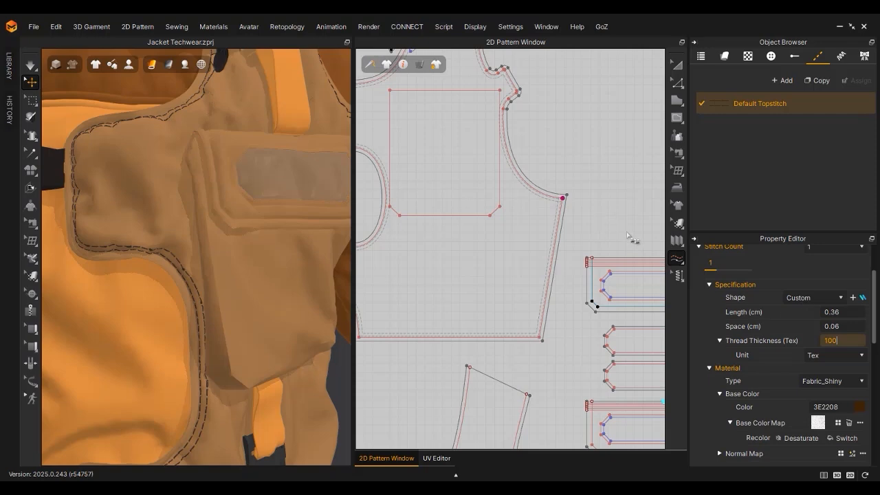
key("Return")
scroll(196, 288, "up", 2)
scroll(197, 290, "down", 4)
right_click_drag(197, 290, 277, 303)
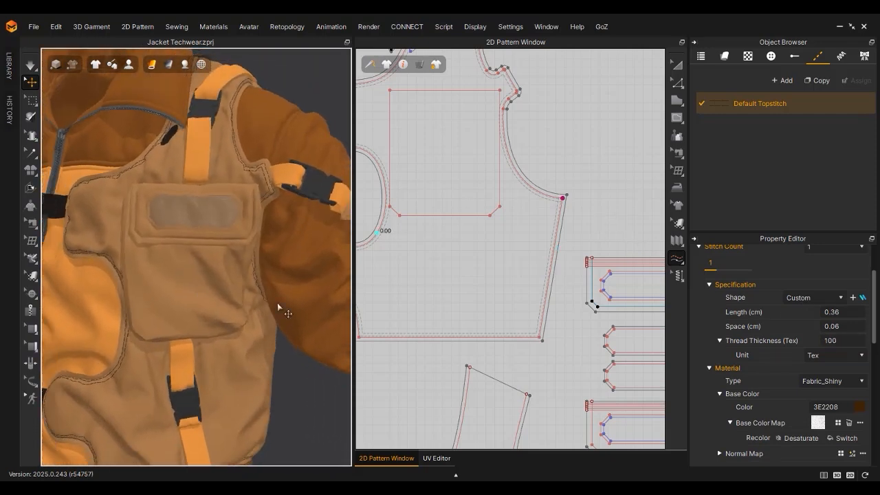
scroll(264, 344, "down", 4)
right_click_drag(263, 345, 115, 331)
scroll(544, 350, "down", 2)
middle_click_drag(544, 350, 361, 353)
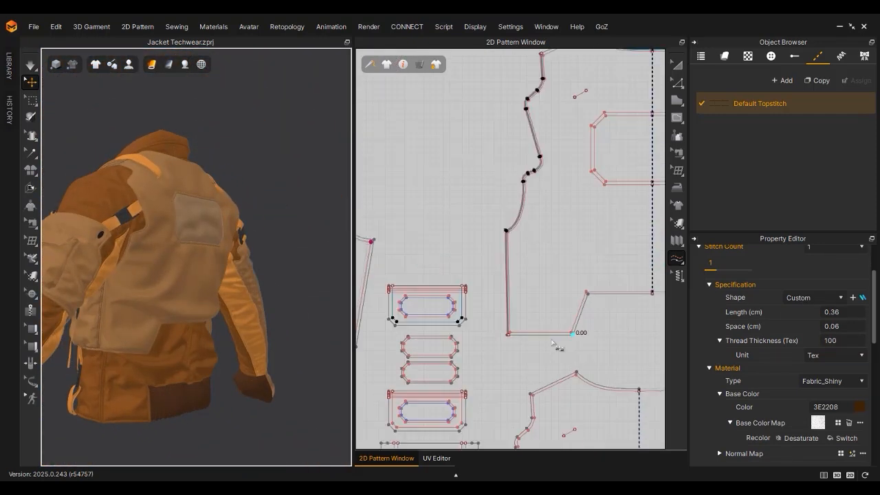
scroll(533, 337, "up", 3)
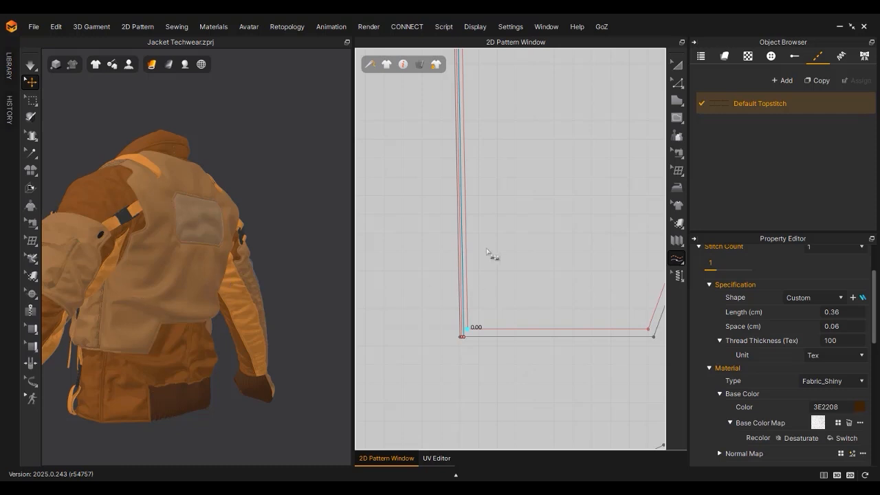
scroll(488, 257, "down", 5)
scroll(514, 259, "up", 4)
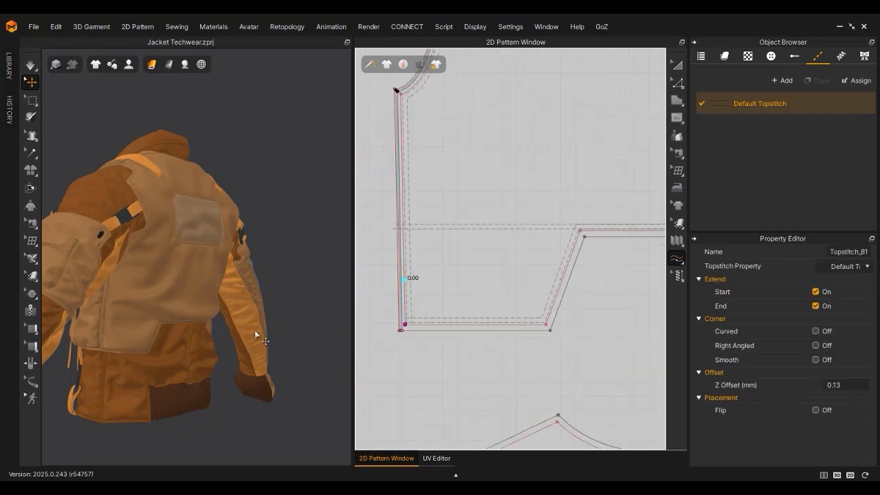
key("ctrl+z")
Step: Add a topstitch along the inner outline of the vest's back panel
scroll(513, 270, "down", 3)
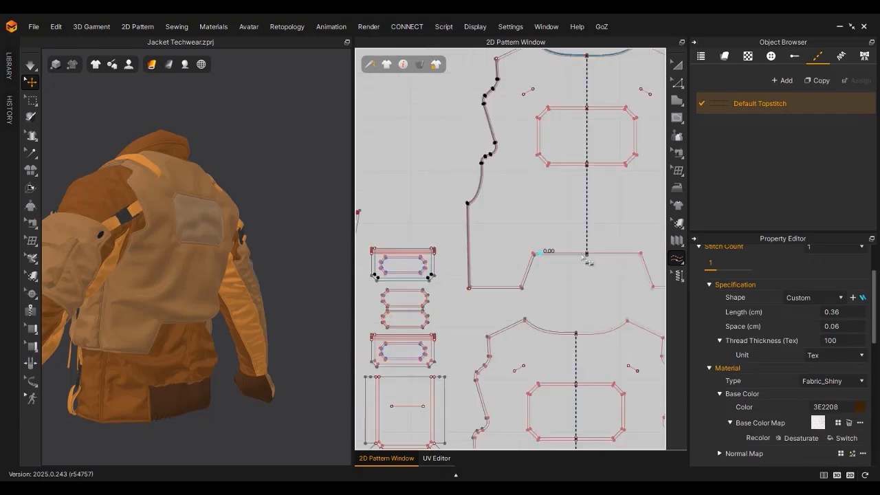
scroll(583, 256, "up", 2)
left_click(590, 253)
scroll(413, 275, "down", 3)
scroll(517, 104, "up", 3)
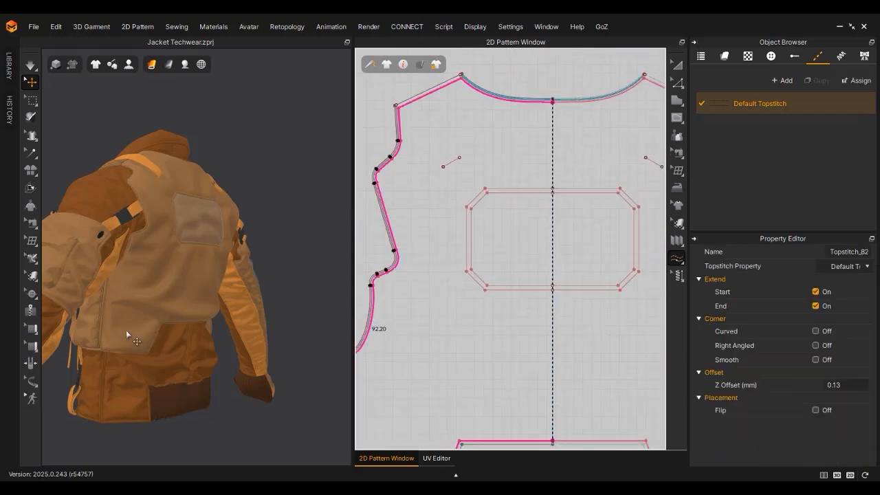
scroll(126, 330, "up", 4)
right_click_drag(206, 296, 229, 266)
scroll(234, 303, "up", 3)
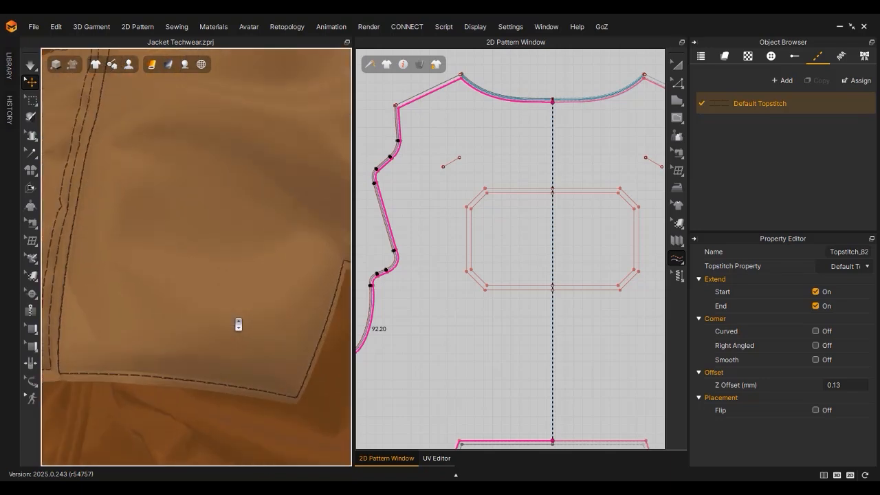
Step: Flip the placement of the back panel's topstitch
scroll(512, 276, "down", 3)
scroll(492, 277, "up", 8)
scroll(493, 277, "down", 2)
left_click(816, 410)
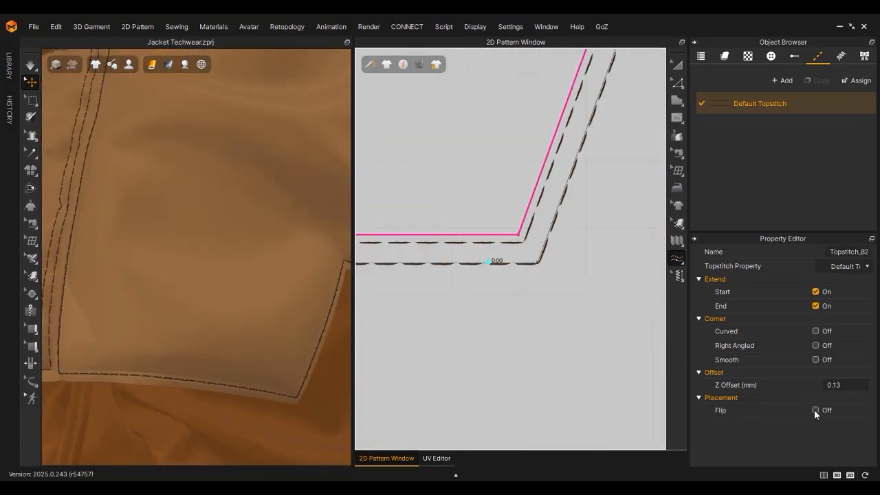
scroll(515, 232, "down", 6)
scroll(260, 338, "down", 6)
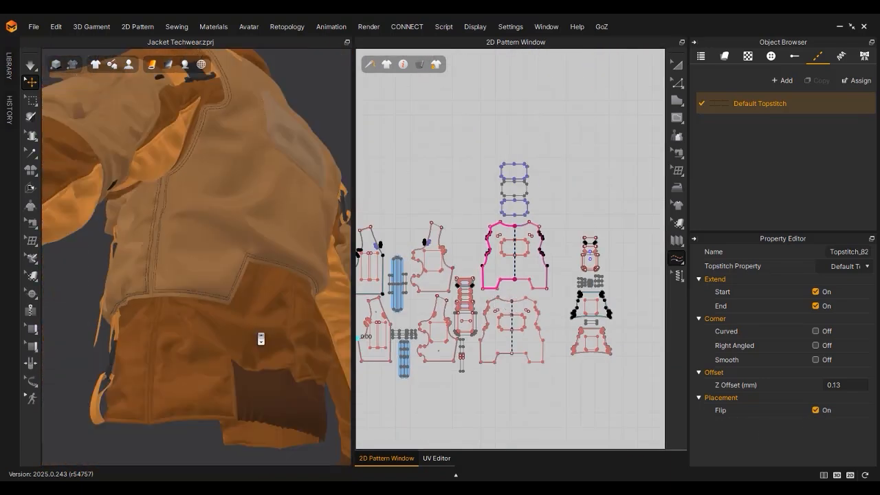
Step: Topstitch the inner outline of the upper sleeve panel with the pocket and eyelets, and flip the stitch's placement
right_click_drag(259, 337, 236, 349)
scroll(236, 350, "up", 3)
scroll(607, 300, "up", 8)
middle_click_drag(605, 299, 590, 289)
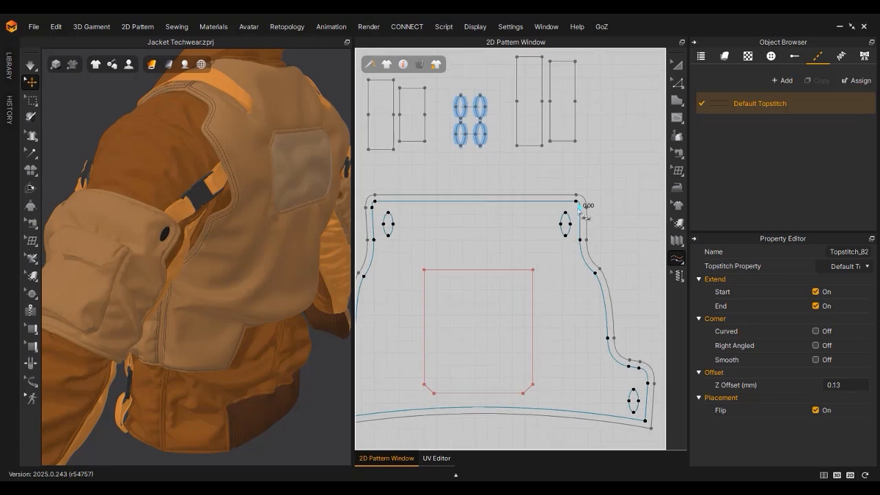
left_click(581, 220)
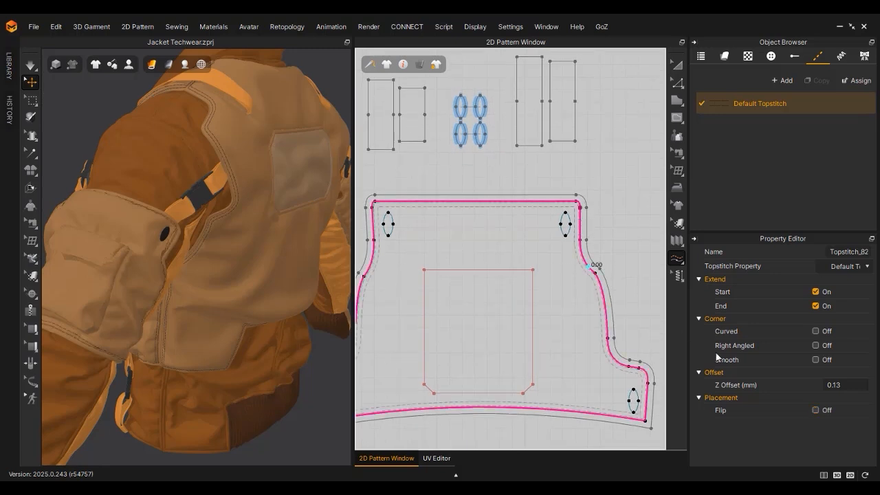
left_click(815, 410)
scroll(161, 242, "up", 5)
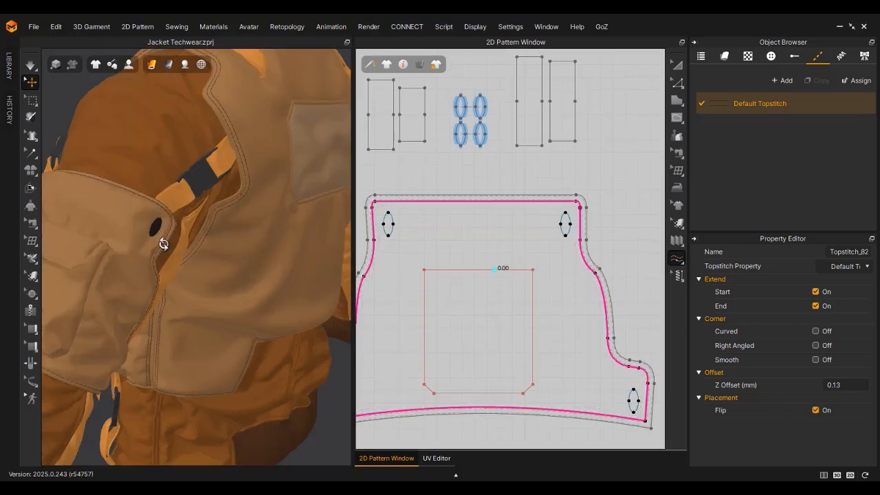
scroll(184, 261, "down", 4)
right_click_drag(164, 242, 230, 268)
Step: Topstitch the tapered inner line on the long light brown sleeve panel
scroll(523, 279, "down", 10)
middle_click_drag(540, 327, 589, 319)
scroll(275, 275, "down", 3)
right_click_drag(275, 275, 348, 297)
scroll(455, 239, "down", 4)
middle_click_drag(385, 246, 463, 251)
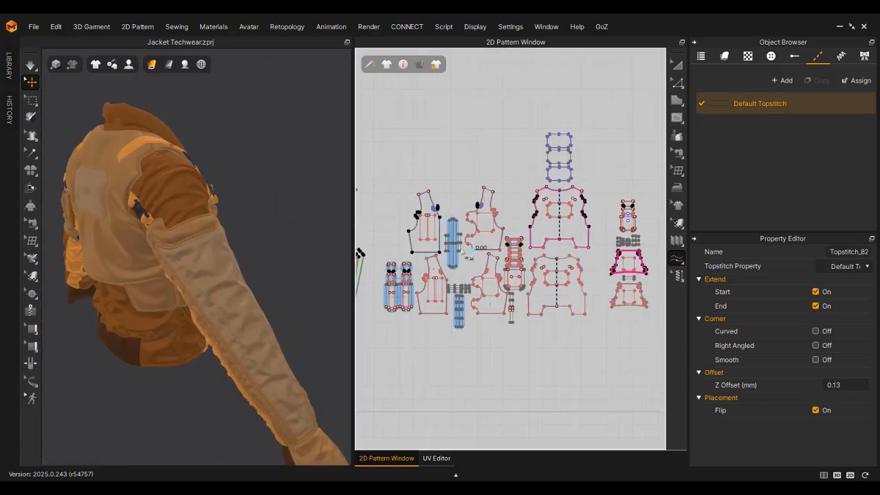
middle_click_drag(418, 269, 504, 277)
left_click(195, 229)
scroll(444, 267, "up", 8)
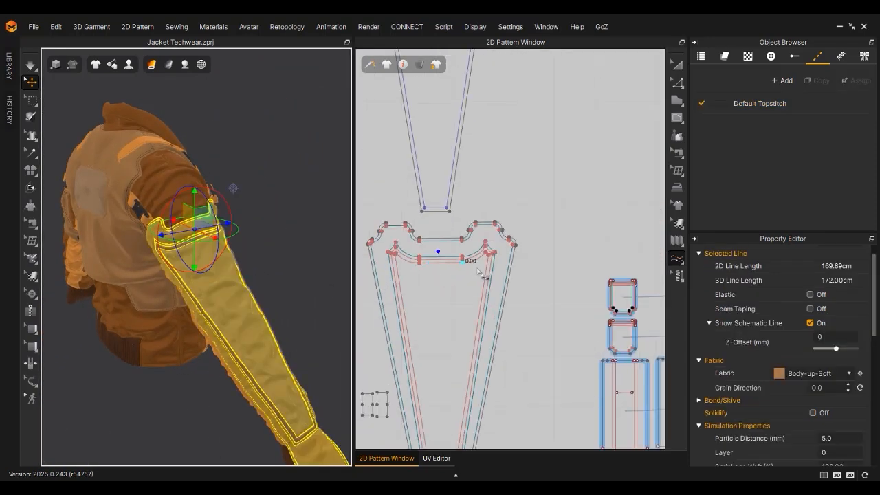
double_click(492, 225)
Step: Topstitch the outer seam line along the scalloped edge of the same sleeve panel
scroll(214, 249, "up", 3)
right_click_drag(214, 249, 206, 277)
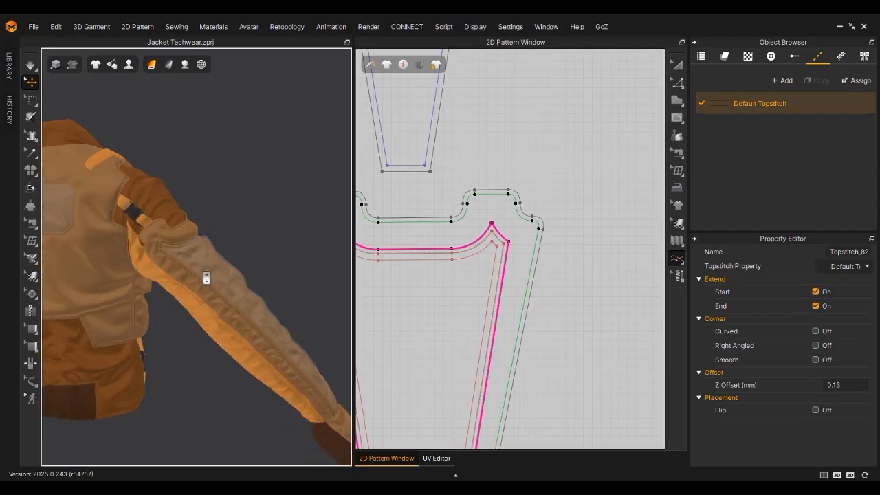
scroll(206, 277, "up", 4)
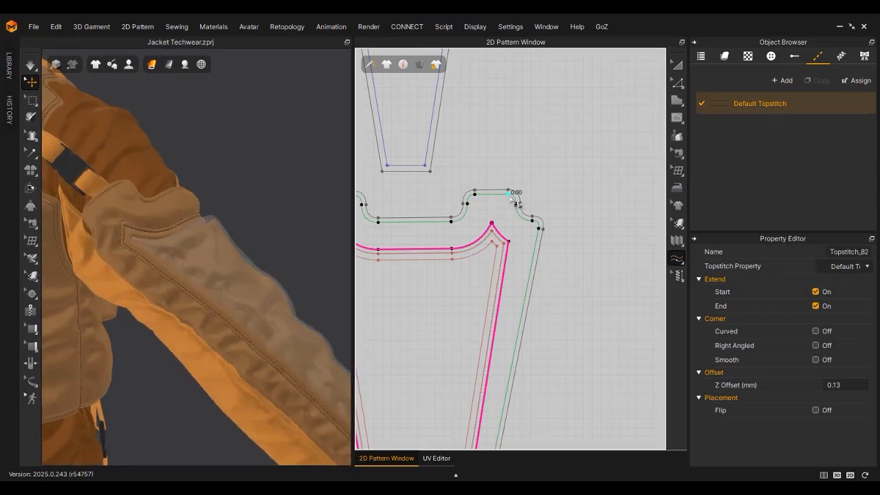
double_click(510, 198)
Step: Topstitch the inner outline of the front vest panel that carries the twin pockets
scroll(247, 256, "down", 4)
right_click_drag(252, 256, 257, 291)
scroll(365, 305, "down", 5)
scroll(479, 291, "up", 10)
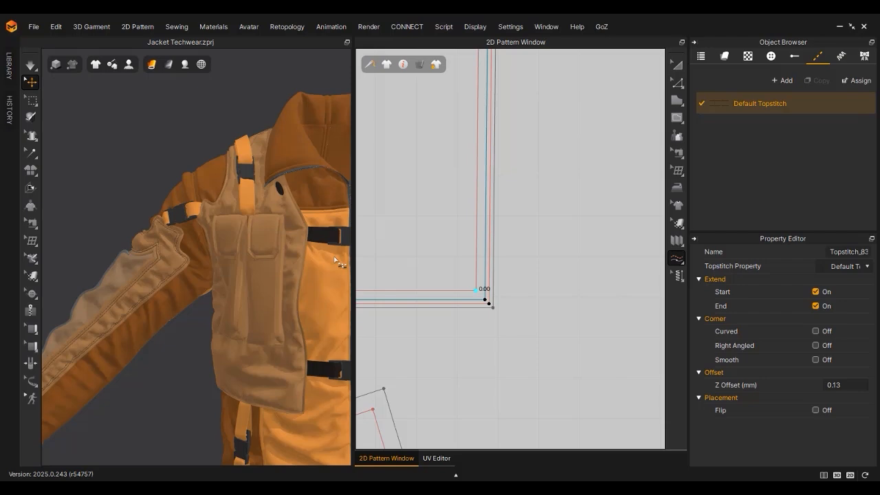
left_click(491, 299)
right_click_drag(341, 265, 309, 287)
scroll(556, 273, "down", 5)
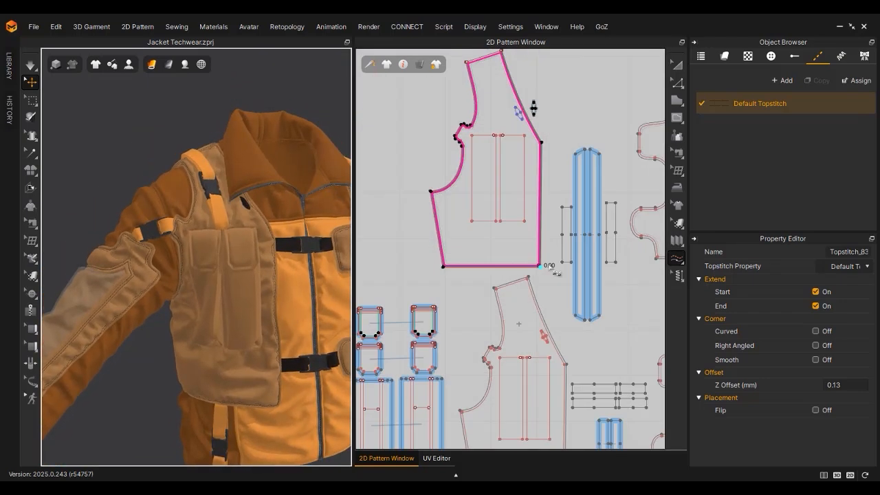
Step: Topstitch the inner U-shaped line of the twin chest pockets' flap
scroll(426, 330, "up", 8)
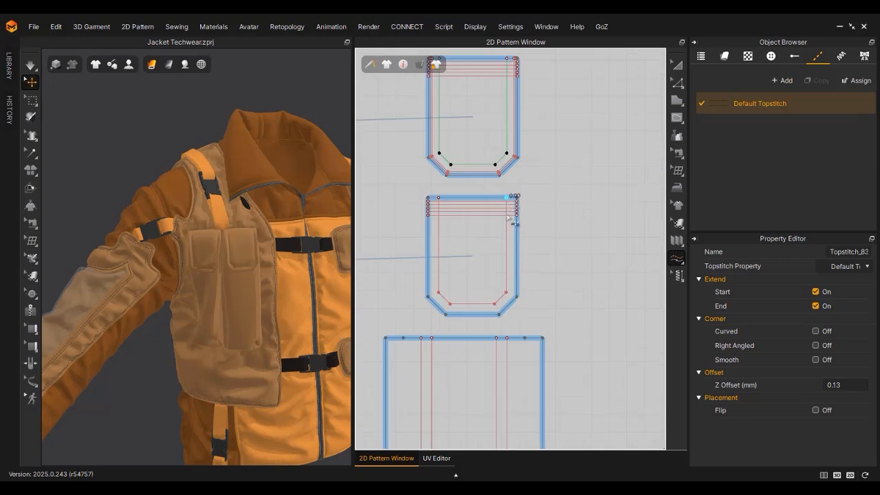
left_click(481, 301)
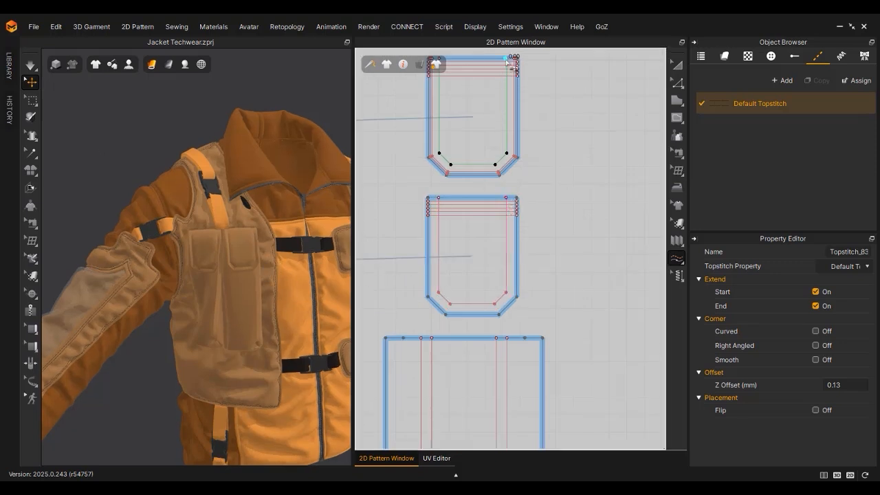
middle_click_drag(512, 87, 518, 126)
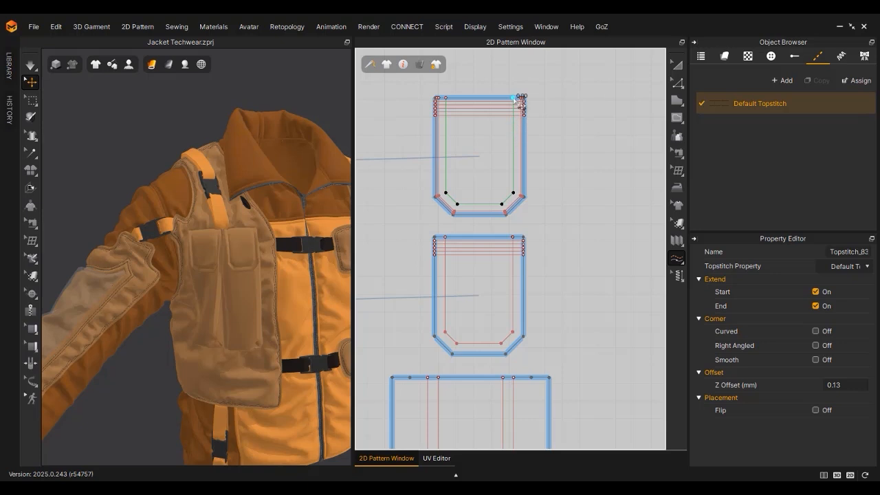
left_click(514, 98)
scroll(254, 261, "up", 3)
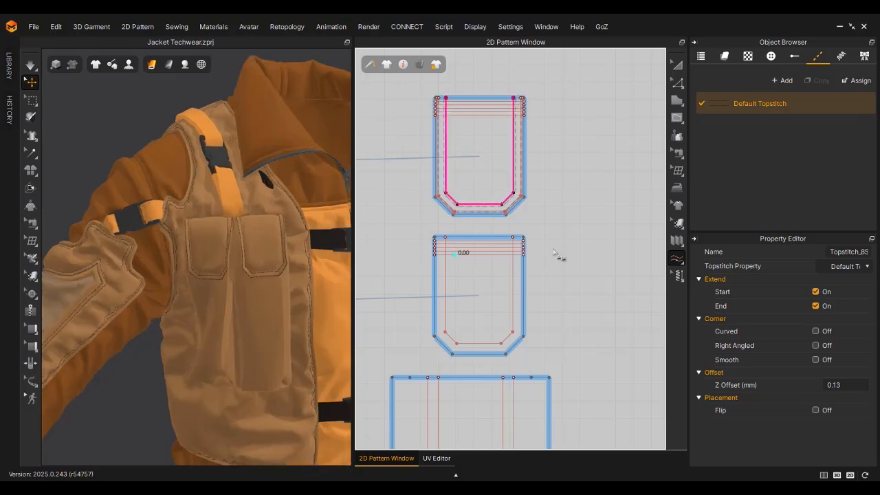
Step: Topstitch the tall chest pocket pattern along its two long vertical lines and the lower line between them
scroll(559, 253, "down", 6)
middle_click_drag(507, 311, 495, 226)
scroll(512, 230, "up", 2)
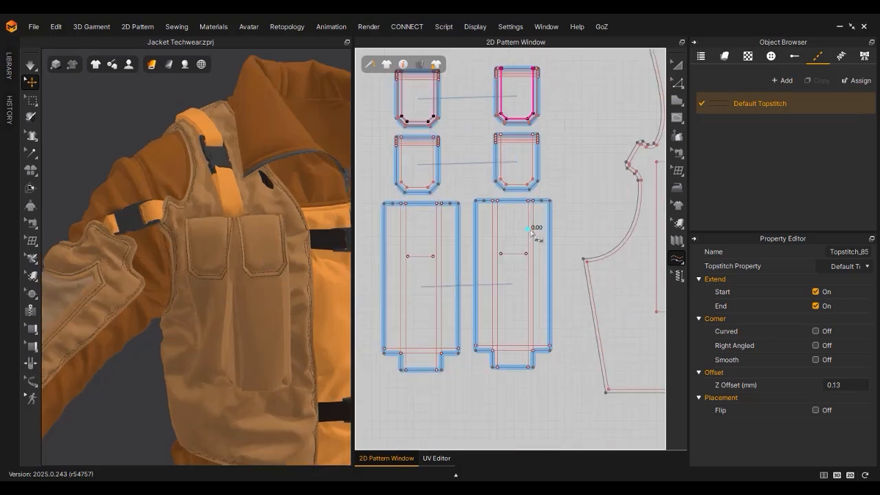
right_click_drag(263, 361, 251, 333)
scroll(530, 359, "up", 3)
left_click(537, 347)
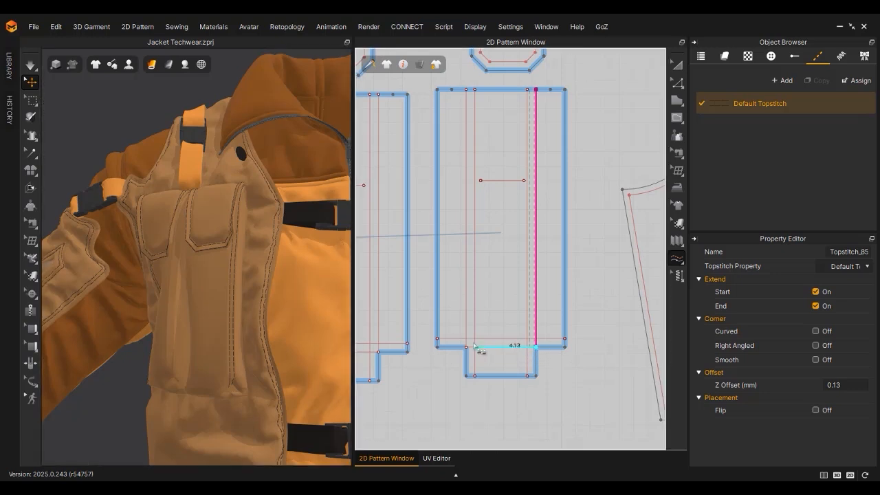
left_click(468, 348)
left_click(467, 348)
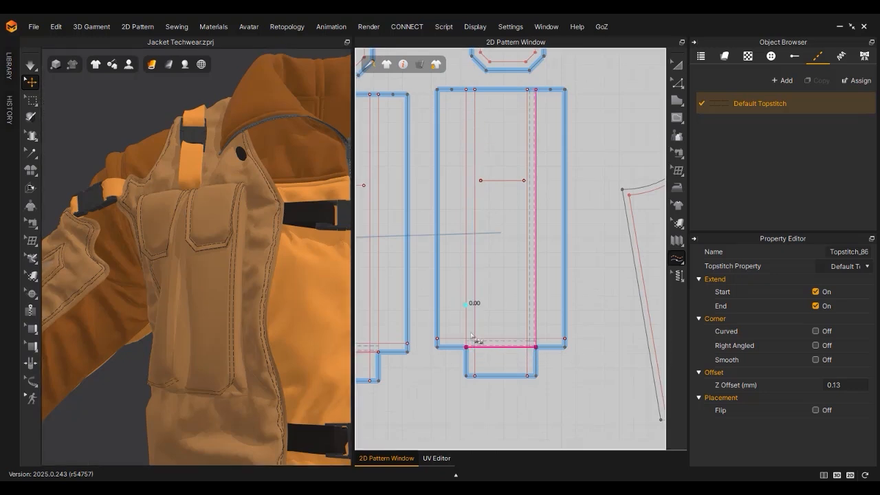
left_click(467, 89)
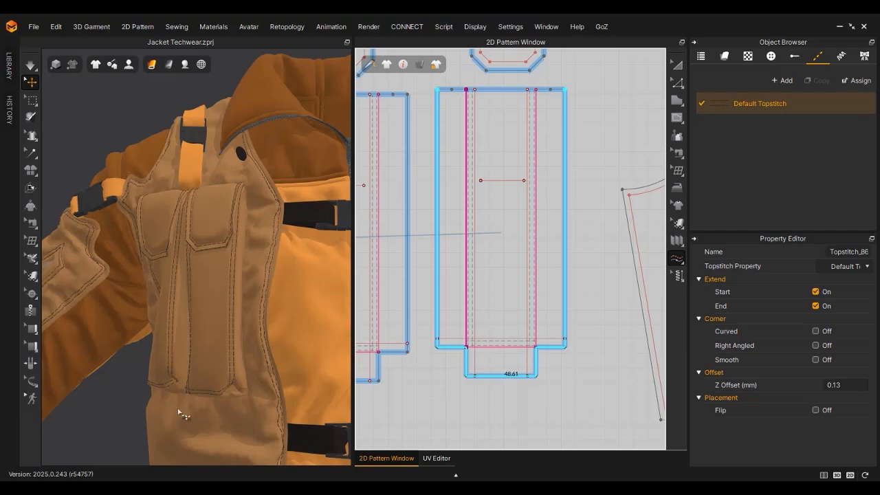
Step: Topstitch the full outer outline of the tall chest pocket pattern
right_click_drag(182, 415, 257, 403)
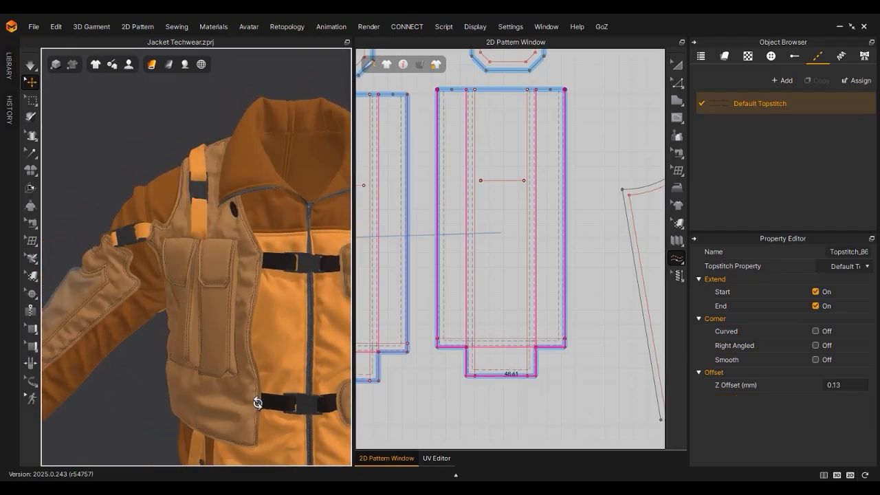
scroll(262, 374, "down", 5)
right_click_drag(269, 353, 236, 336)
scroll(236, 337, "up", 4)
Step: Topstitch the outer side, corner and lower edges of the wide chest pocket pattern with the slanted corner tabs
scroll(526, 300, "down", 8)
middle_click_drag(526, 300, 370, 288)
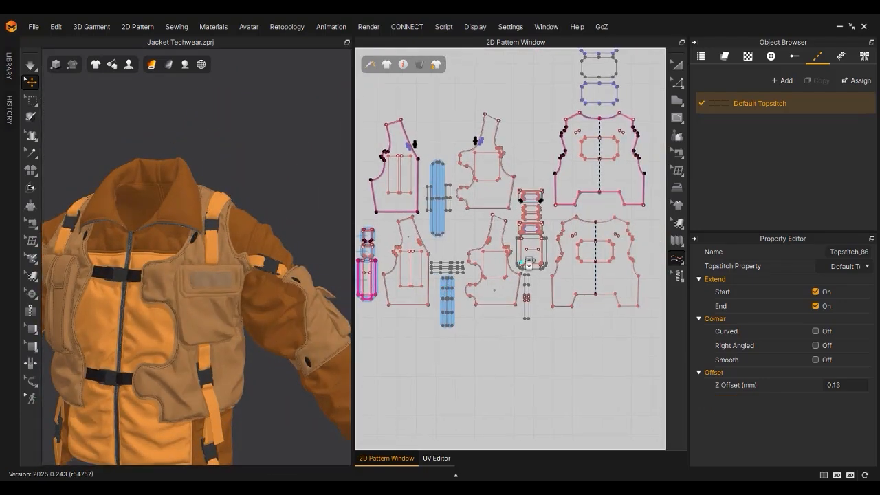
scroll(527, 258, "up", 6)
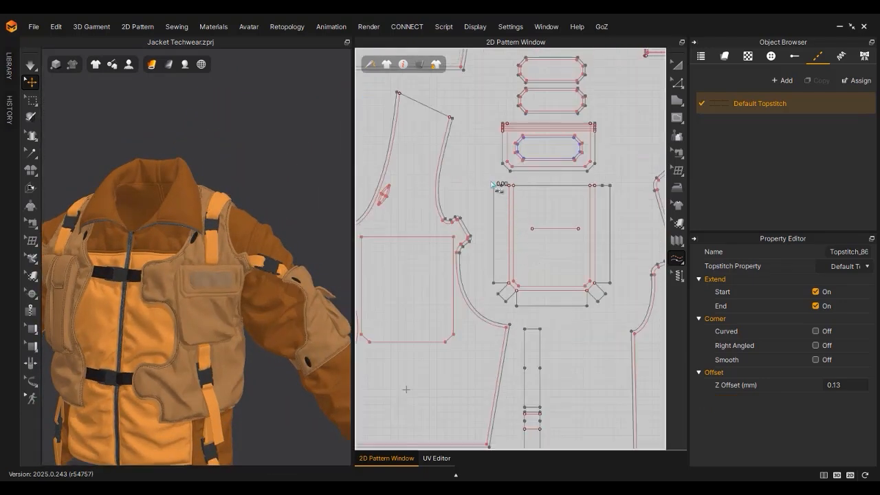
left_click(612, 184)
scroll(218, 362, "up", 5)
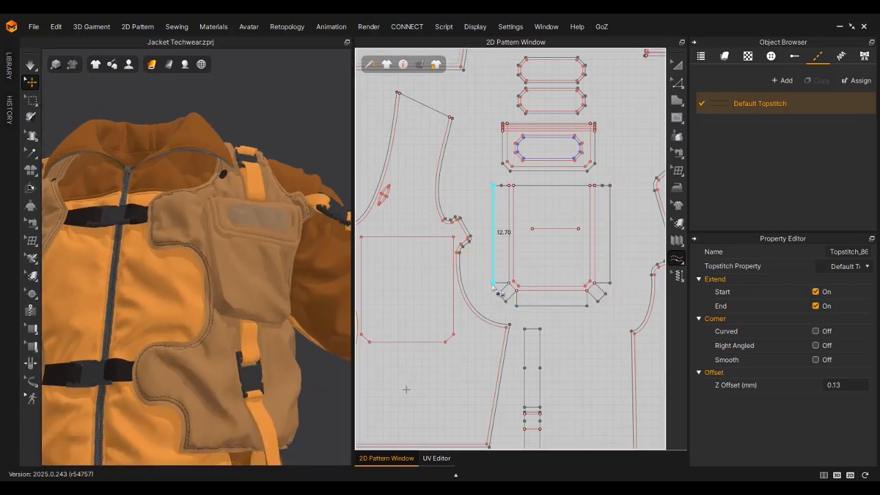
left_click(500, 299)
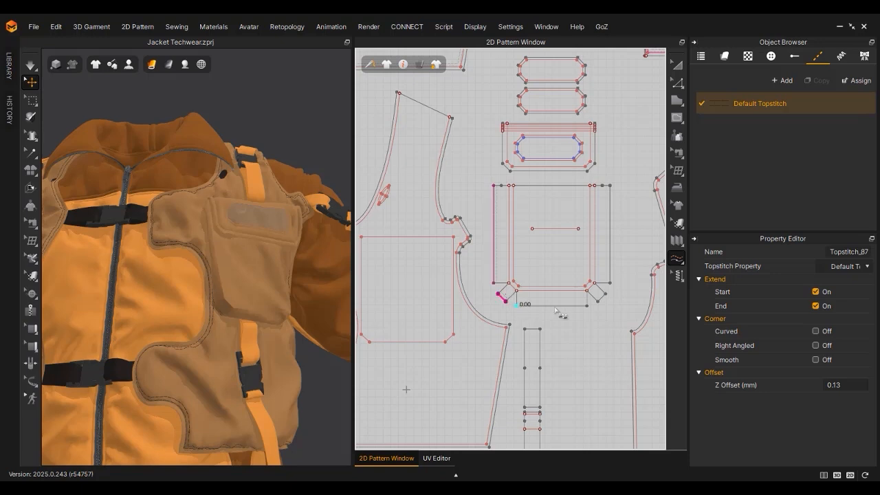
left_click(527, 307)
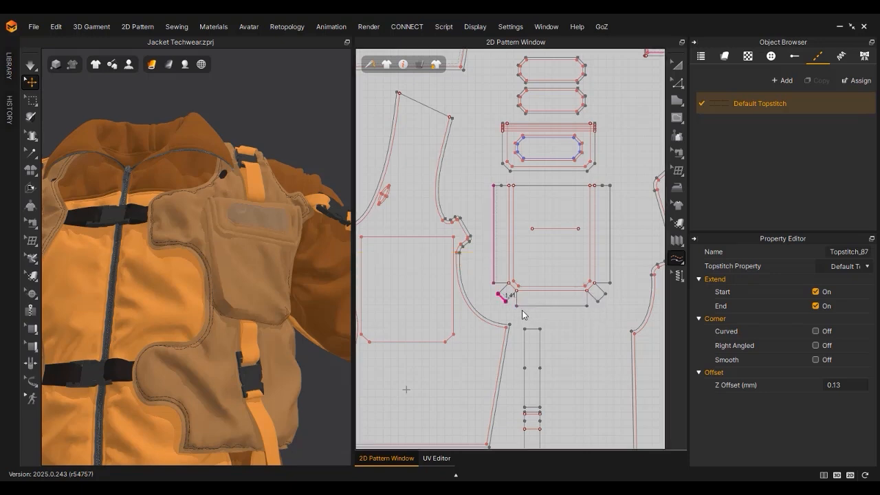
left_click(609, 284)
Step: Topstitch the inner U-shaped line of the wide chest pocket pattern and turn on Flip for its placement
left_click(592, 191)
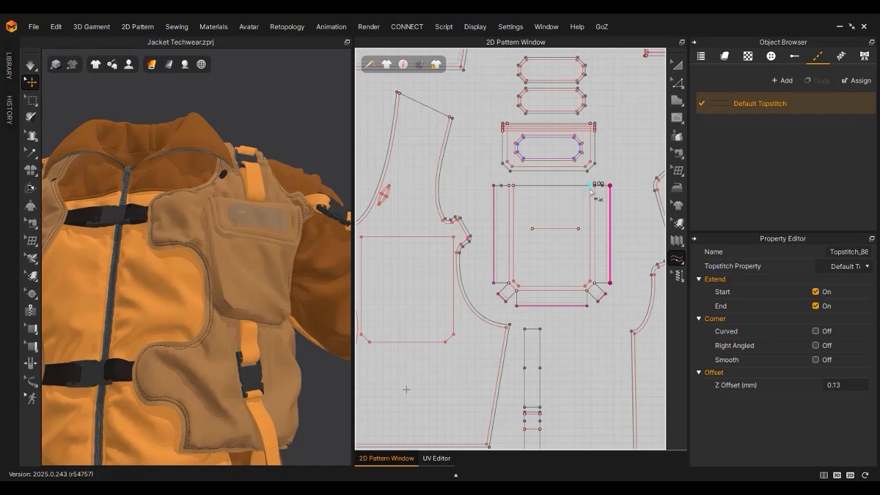
left_click(562, 283)
right_click_drag(261, 299, 251, 319)
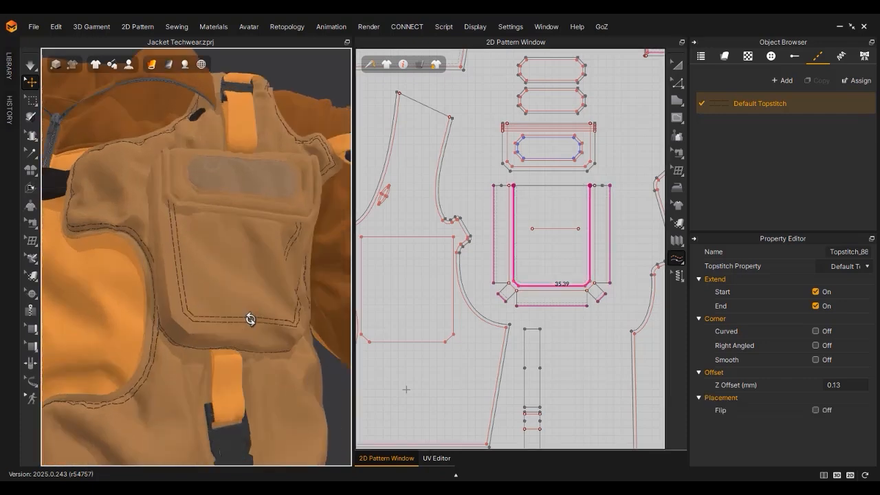
left_click(817, 412)
right_click_drag(211, 275, 256, 321)
scroll(576, 169, "up", 3)
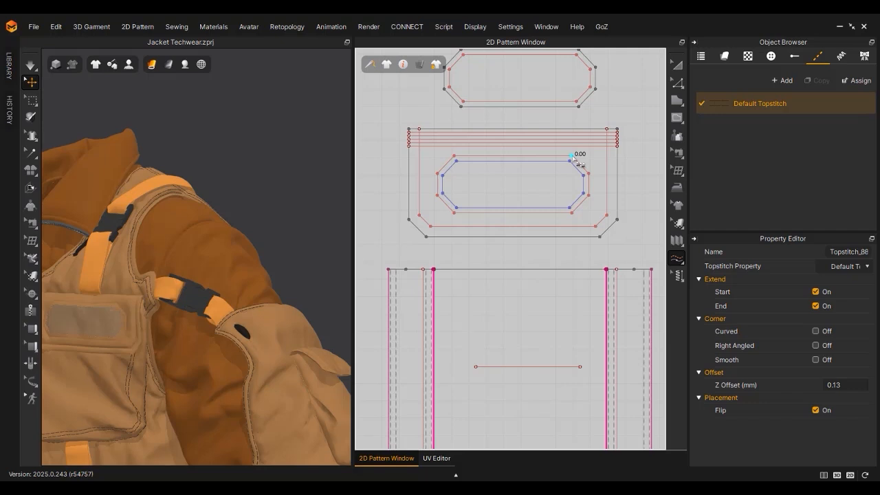
left_click(575, 161)
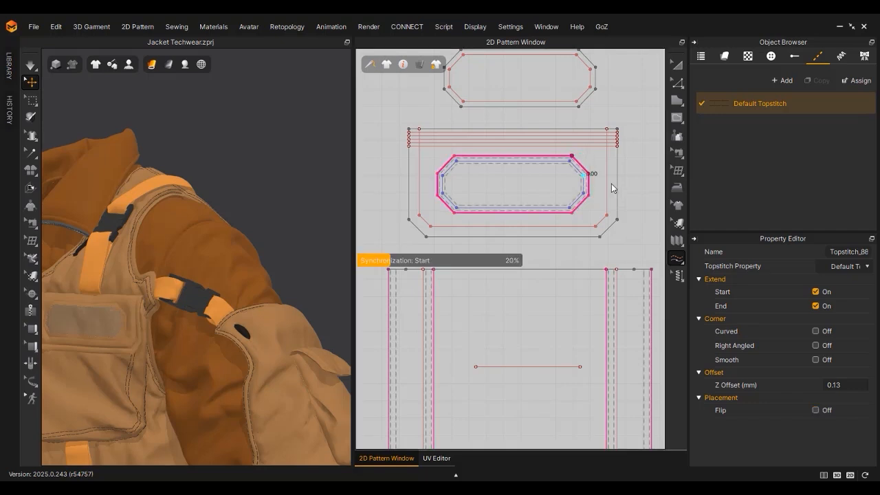
key("ctrl+z")
Step: Topstitch the inner U-shaped line of the wide chest pocket's upper flap pattern
scroll(608, 173, "down", 4)
middle_click_drag(593, 127, 572, 268)
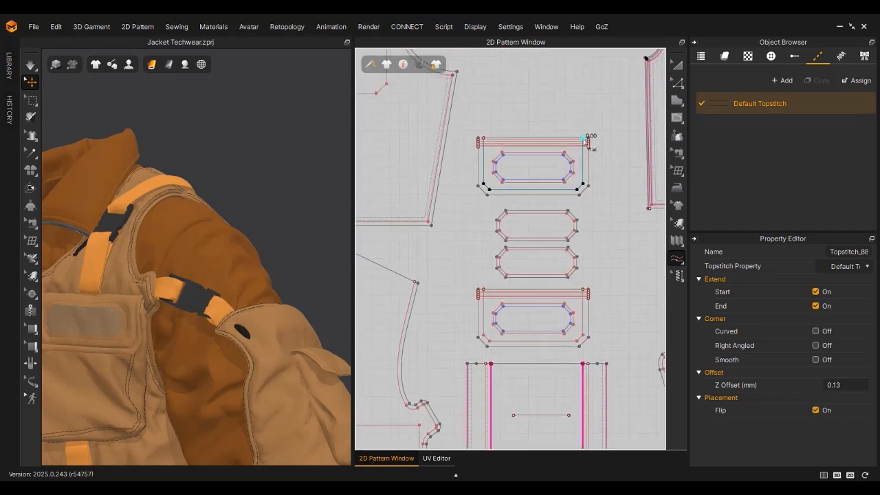
left_click(583, 140)
left_click(484, 141)
middle_click_drag(131, 347, 208, 348)
scroll(586, 237, "up", 3)
Step: Topstitch the outer octagonal outline around the patch on the upper chest pocket flap pattern
left_click(204, 339)
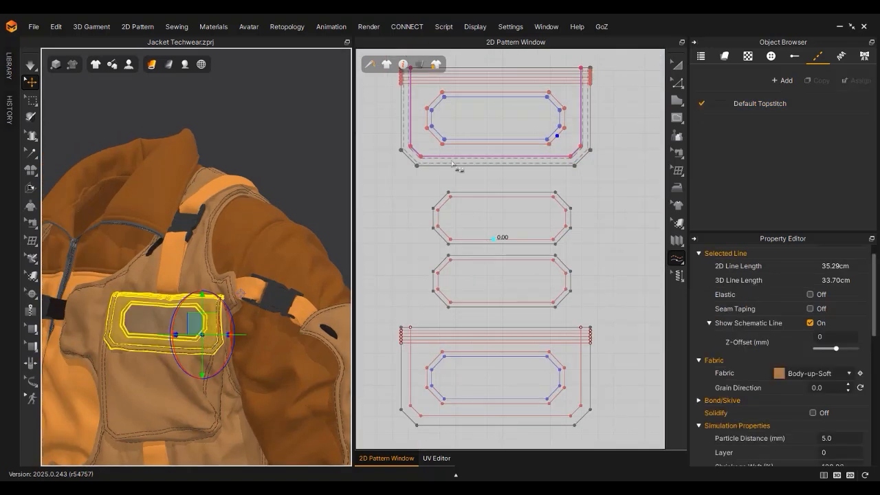
scroll(554, 165, "down", 3)
scroll(554, 165, "up", 3)
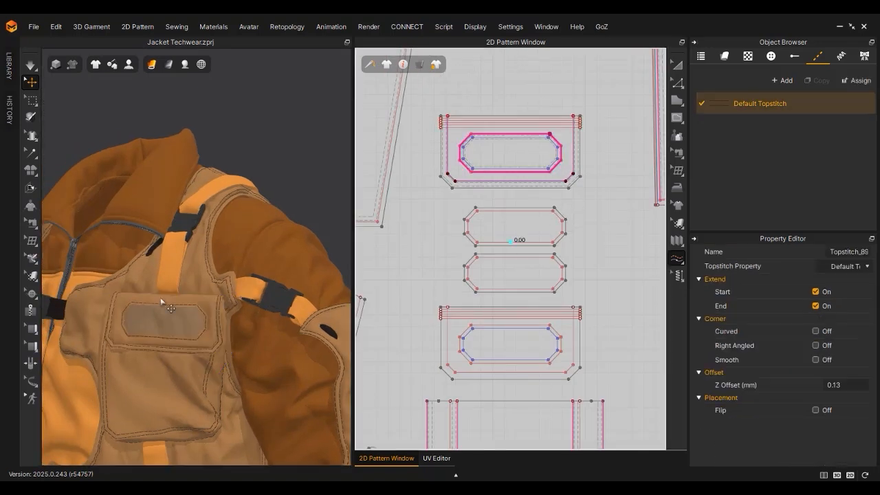
scroll(211, 336, "up", 2)
scroll(576, 148, "up", 4)
left_click(816, 410)
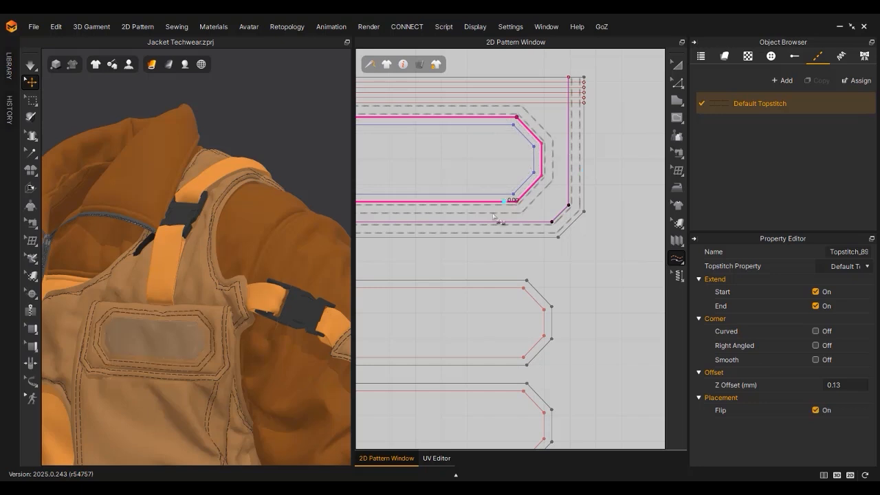
right_click_drag(200, 323, 233, 300)
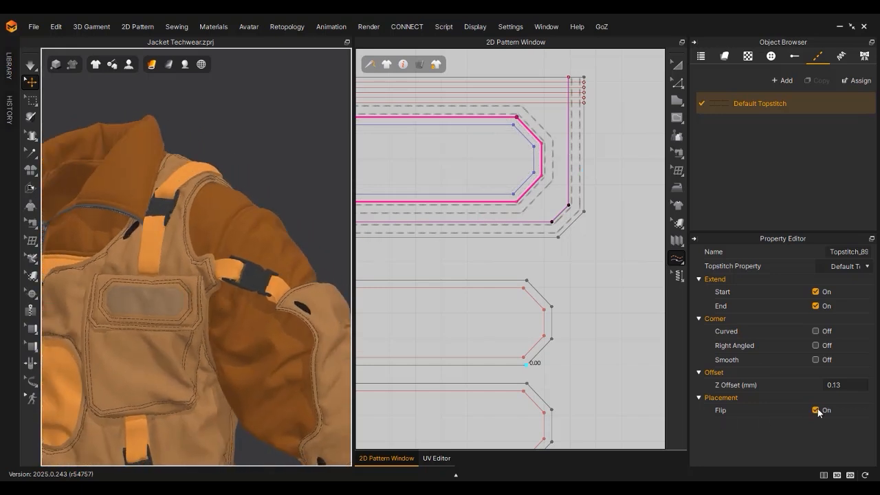
left_click(817, 410)
Step: Topstitch the inner U-shaped line of the sleeve pocket's upper flap pattern and turn on Flip for it
middle_click_drag(550, 200, 591, 223)
scroll(218, 360, "down", 3)
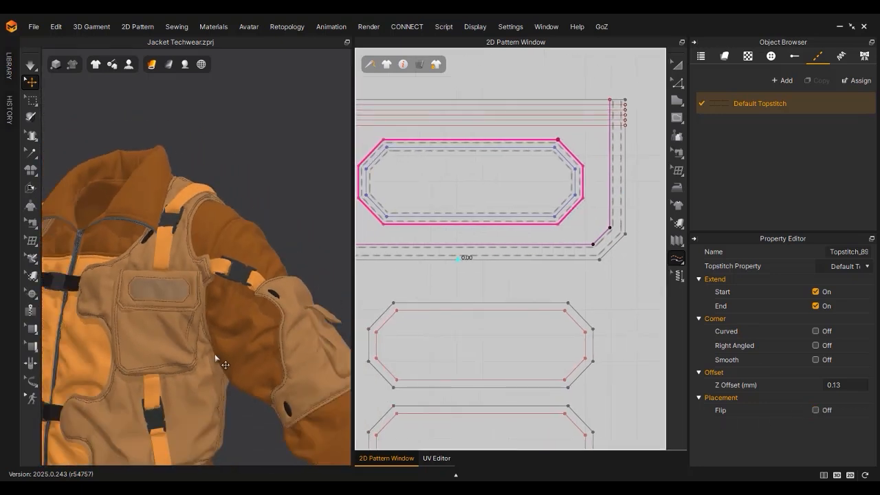
middle_click_drag(218, 360, 226, 314)
right_click_drag(242, 336, 314, 350)
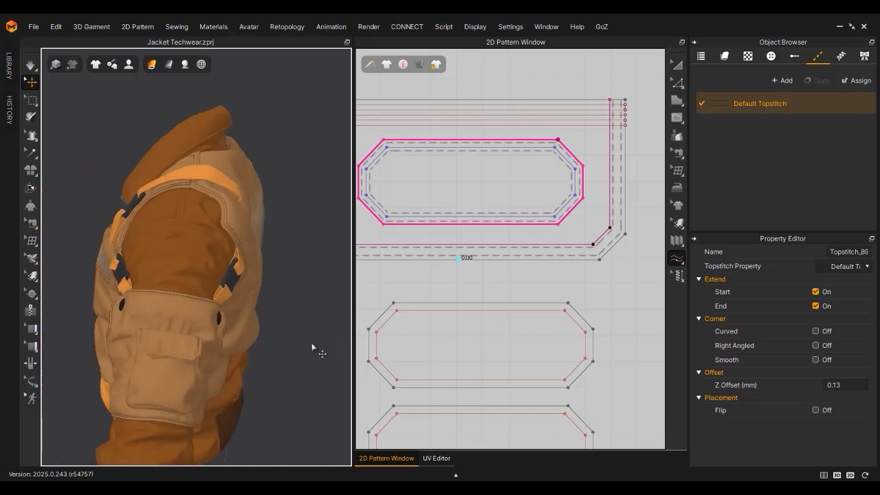
scroll(614, 297, "down", 6)
scroll(584, 236, "up", 8)
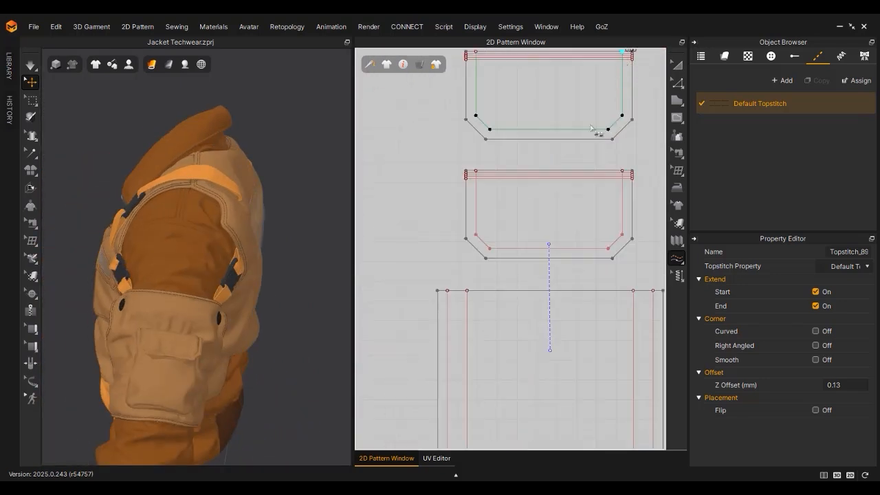
left_click(626, 57)
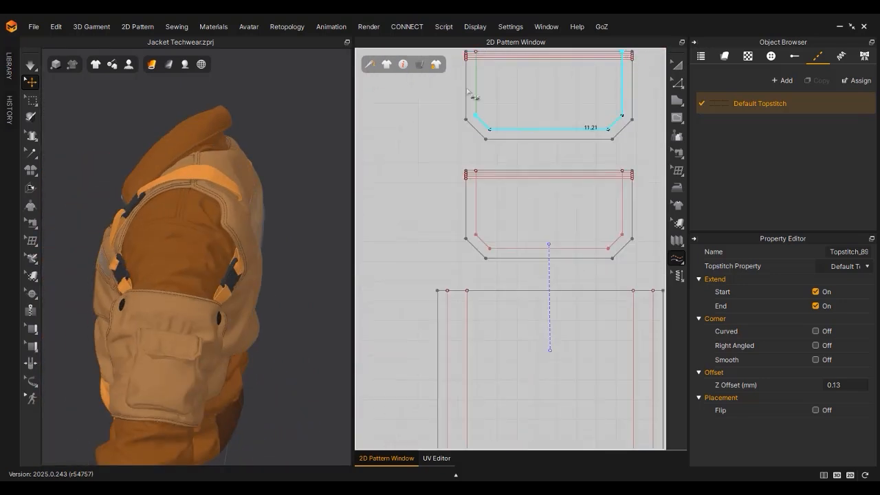
left_click(816, 410)
Step: Topstitch the inner side, corner and lower lines of the sleeve pocket pattern, with Flip on for the last side line
scroll(475, 287, "down", 3)
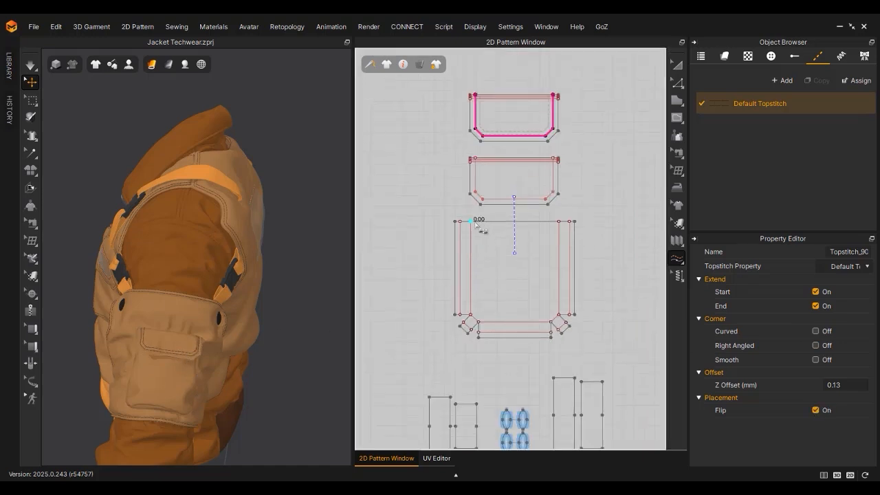
left_click(478, 323)
scroll(469, 315, "up", 3)
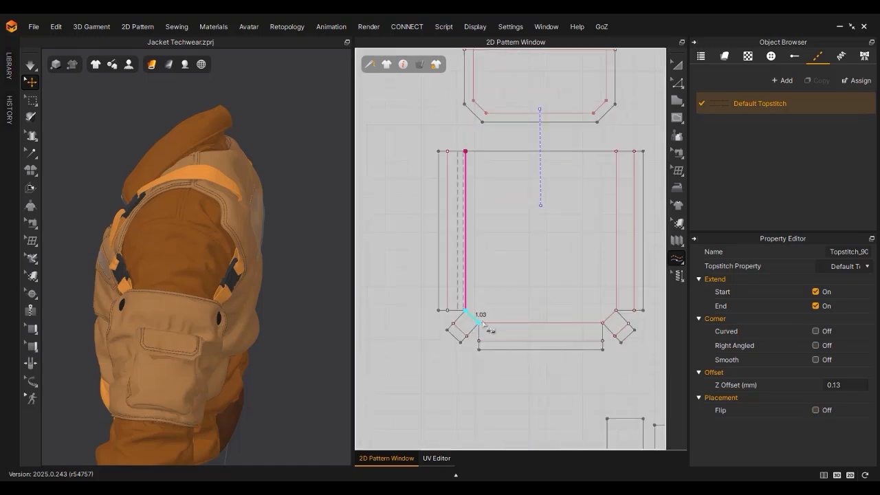
left_click(484, 322)
left_click(604, 325)
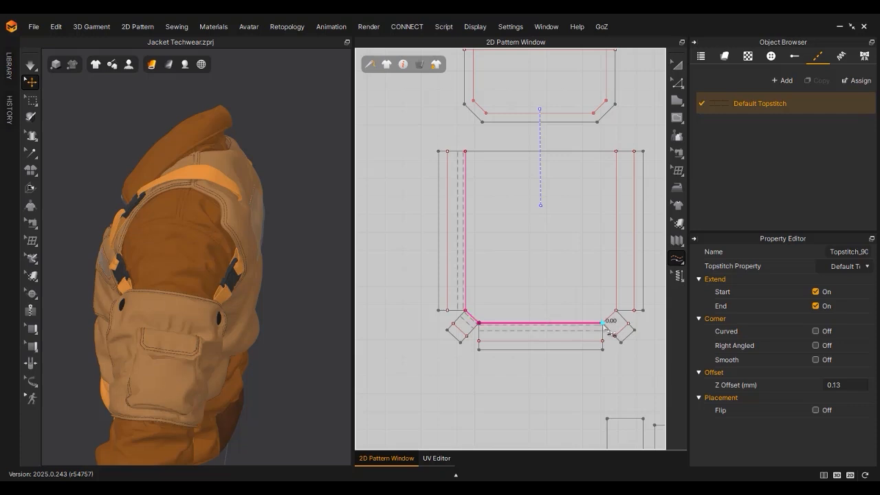
left_click(617, 317)
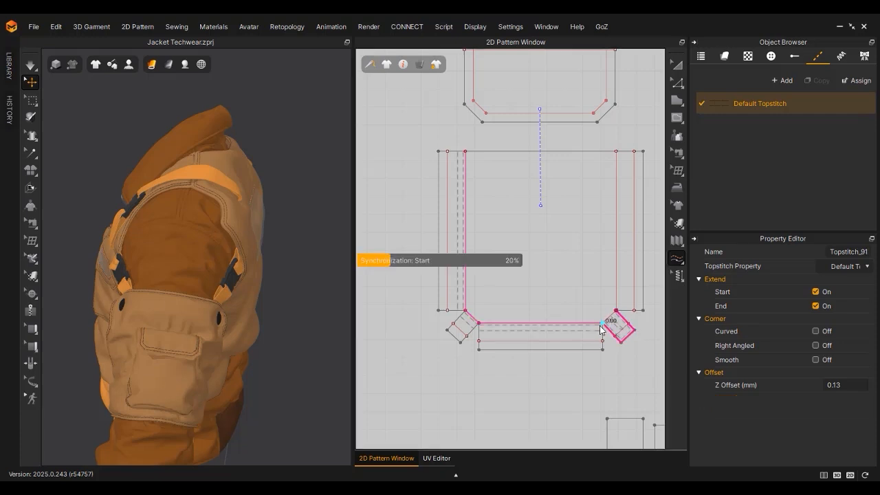
key("ctrl+z")
left_click(617, 314)
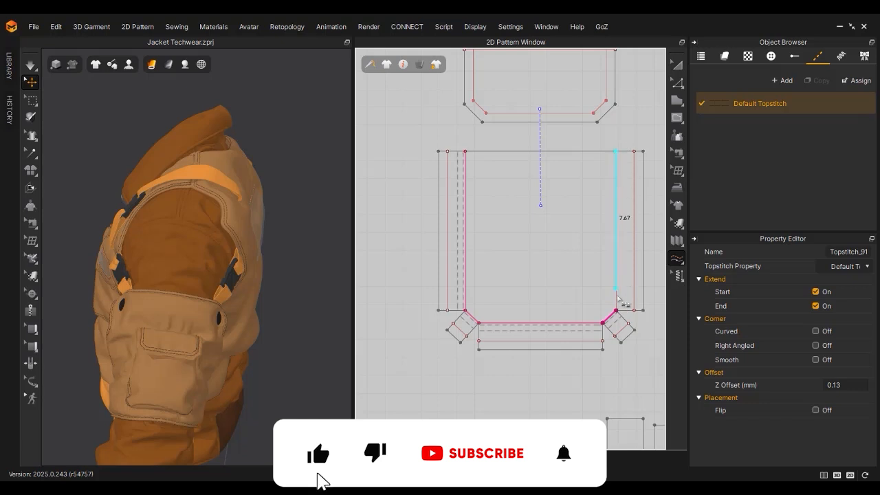
left_click(816, 410)
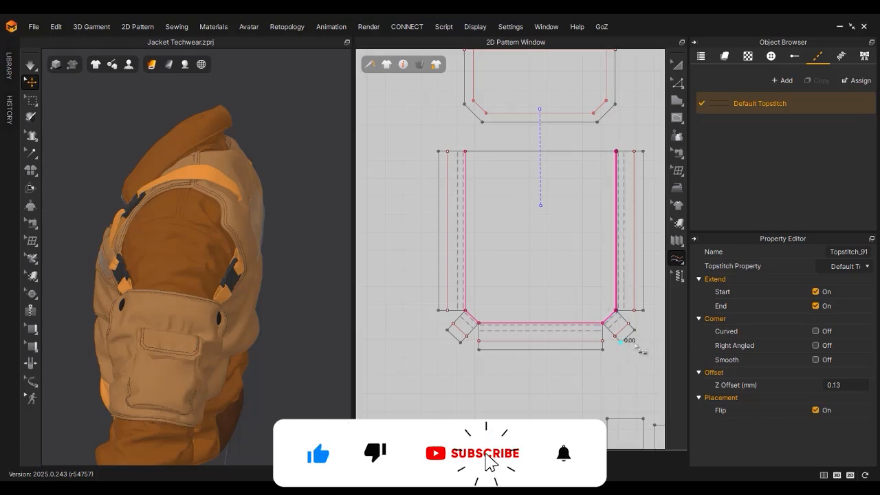
Step: Topstitch the outer side, corner and lower edges of the sleeve pocket pattern
left_click(648, 146)
left_click(647, 315)
left_click(636, 333)
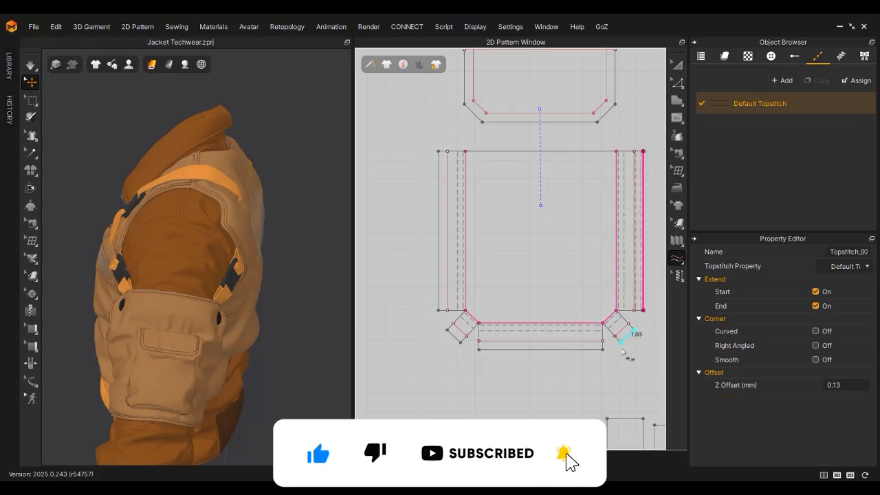
left_click(479, 349)
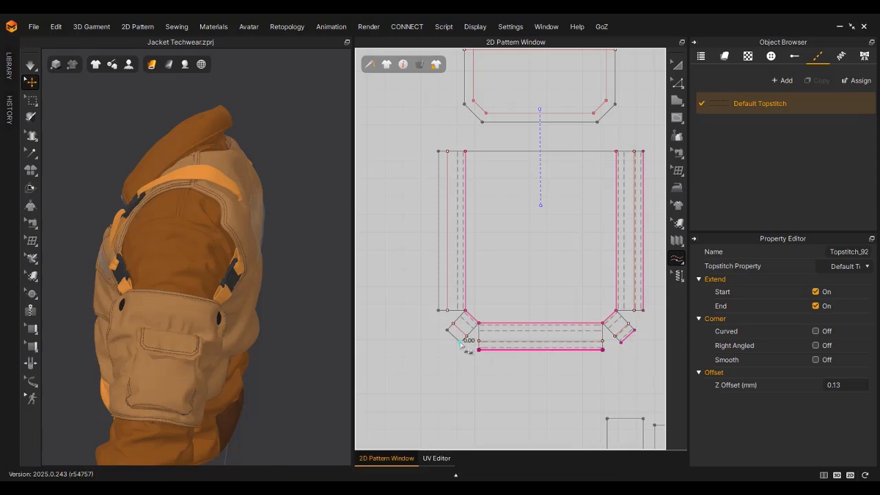
left_click(448, 330)
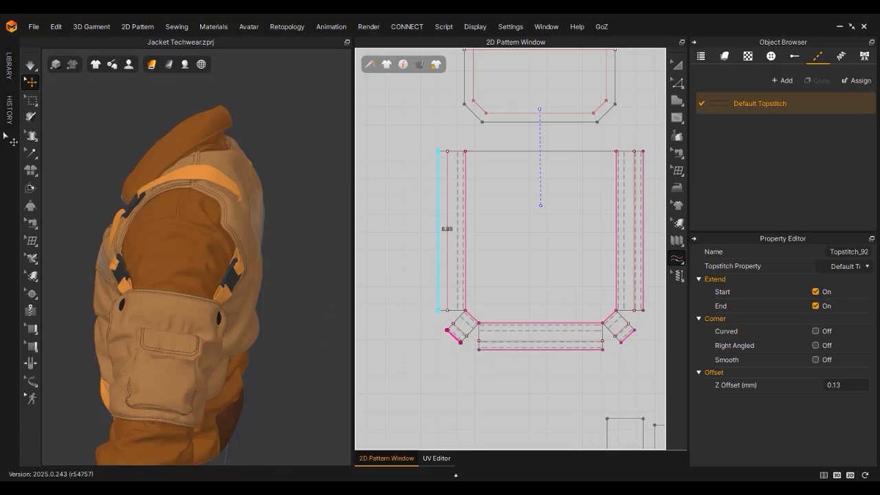
left_click(438, 152)
Step: Topstitch the outer octagonal outline in the middle of the back vest panel
scroll(203, 281, "down", 4)
right_click_drag(204, 283, 112, 257)
scroll(237, 316, "up", 2)
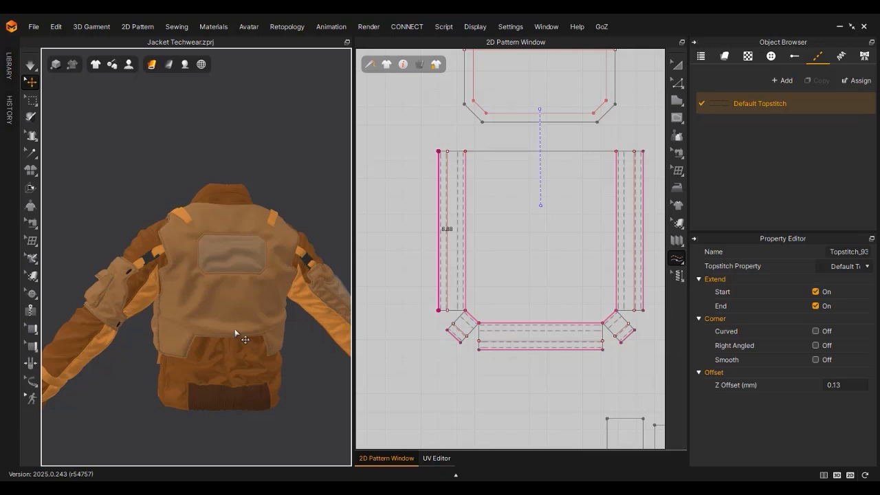
right_click_drag(235, 328, 151, 262)
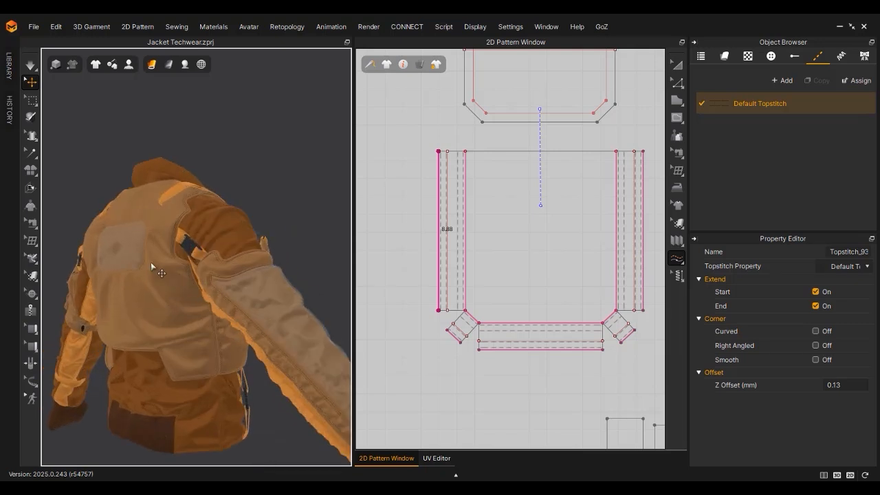
left_click(152, 264)
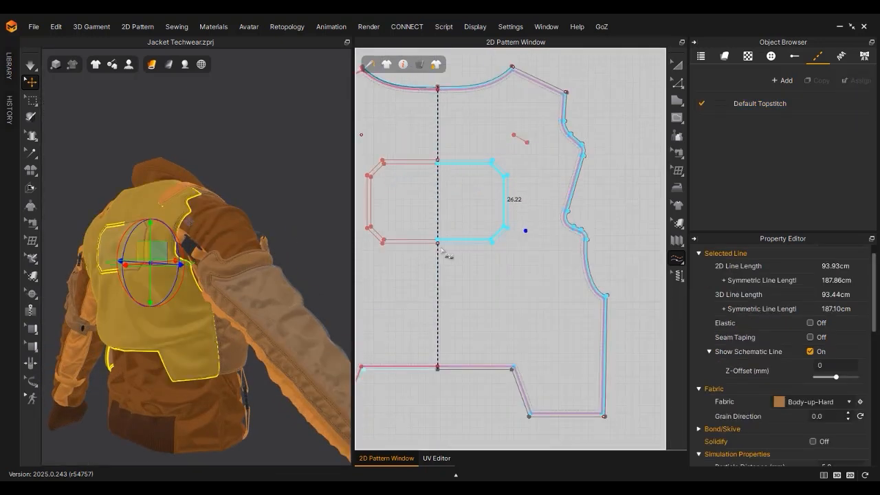
middle_click_drag(505, 240, 558, 256)
left_click(489, 178)
left_click(489, 260)
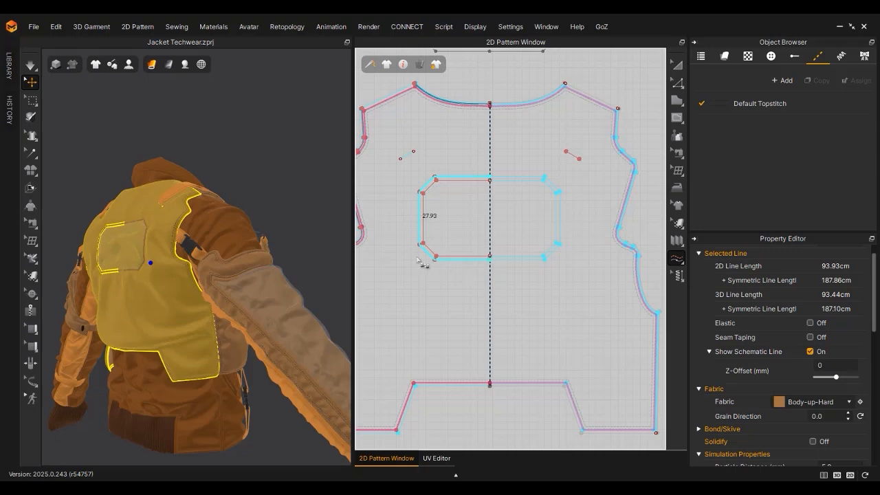
left_click(420, 260)
Step: Turn on Flip for the octagonal topstitch on the back vest panel
scroll(422, 261, "up", 5)
right_click_drag(149, 326, 165, 313)
scroll(137, 261, "up", 4)
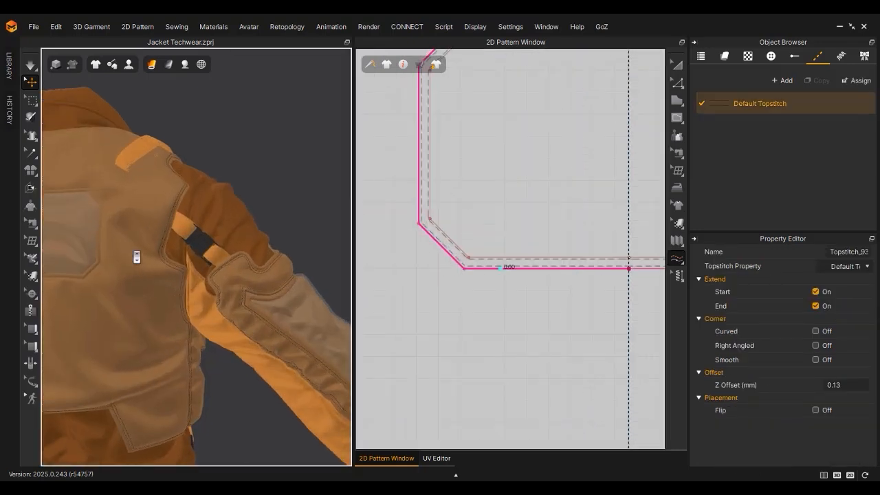
middle_click_drag(135, 257, 265, 265)
scroll(517, 279, "down", 8)
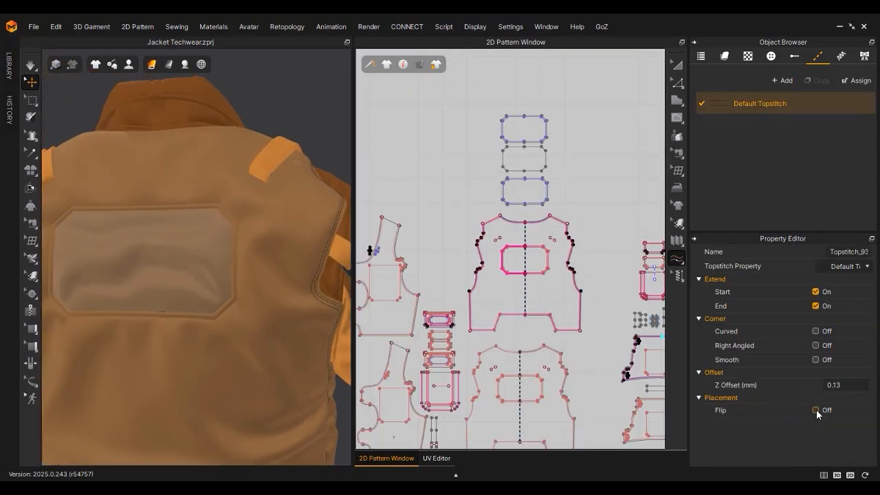
scroll(247, 300, "down", 3)
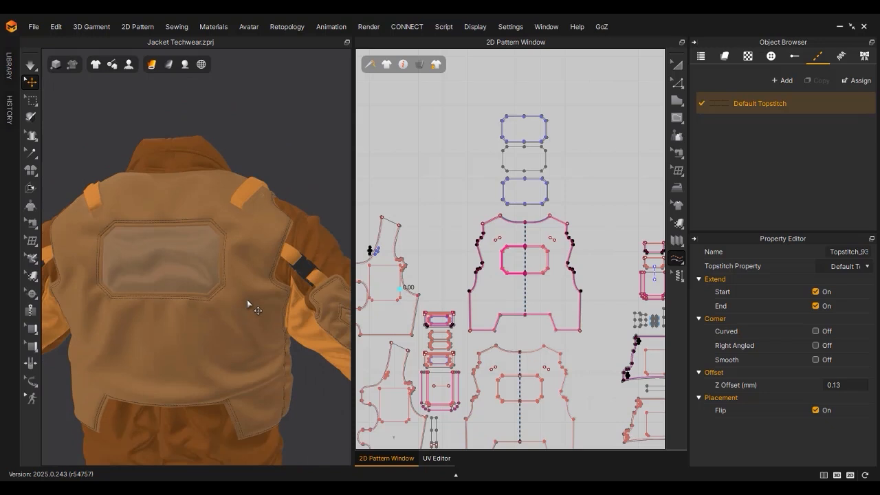
Step: Topstitch the upper edge and front end of the upper collar pattern, with Flip on
scroll(247, 300, "down", 3)
right_click_drag(265, 326, 204, 332)
scroll(204, 333, "up", 3)
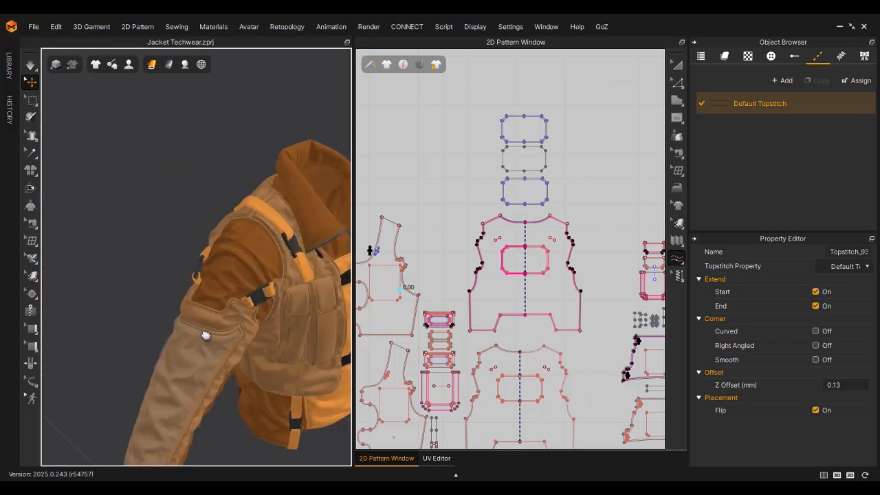
middle_click_drag(205, 333, 127, 384)
scroll(529, 196, "down", 5)
middle_click_drag(412, 251, 662, 257)
middle_click_drag(451, 270, 603, 267)
scroll(484, 198, "up", 10)
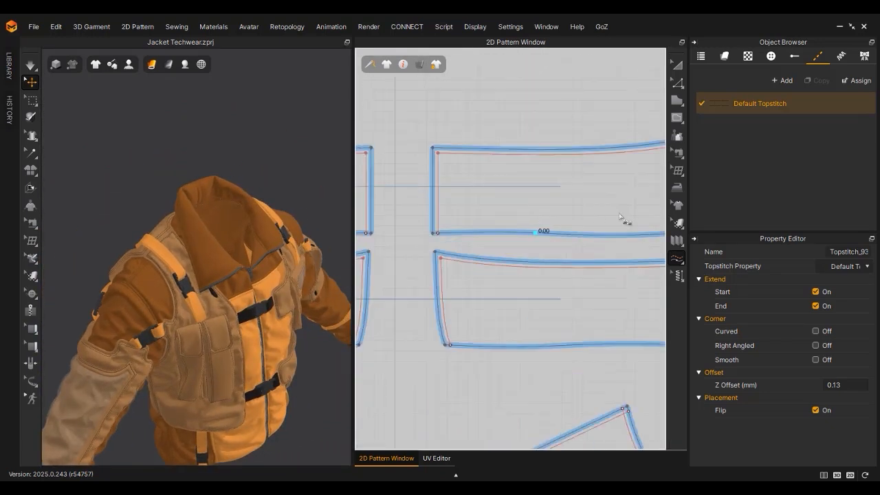
middle_click_drag(627, 222, 528, 236)
middle_click_drag(367, 168, 504, 176)
left_click(478, 170)
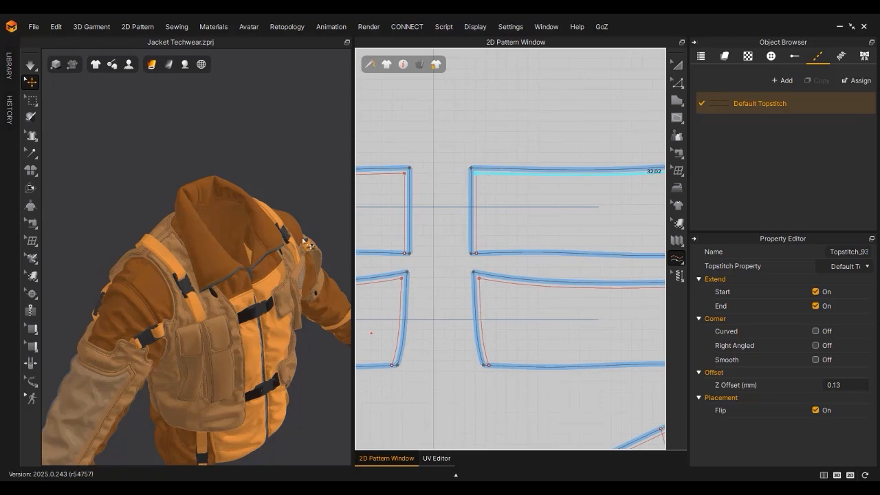
scroll(202, 250, "up", 3)
scroll(221, 293, "up", 4)
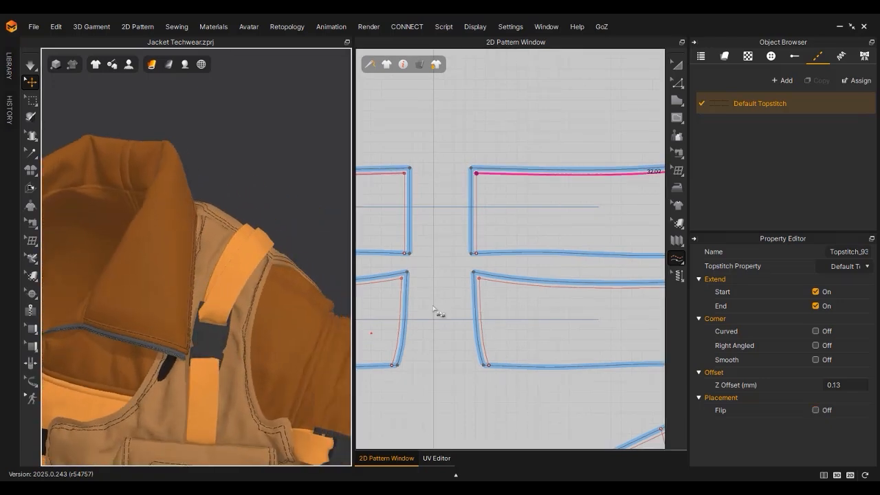
left_click(814, 410)
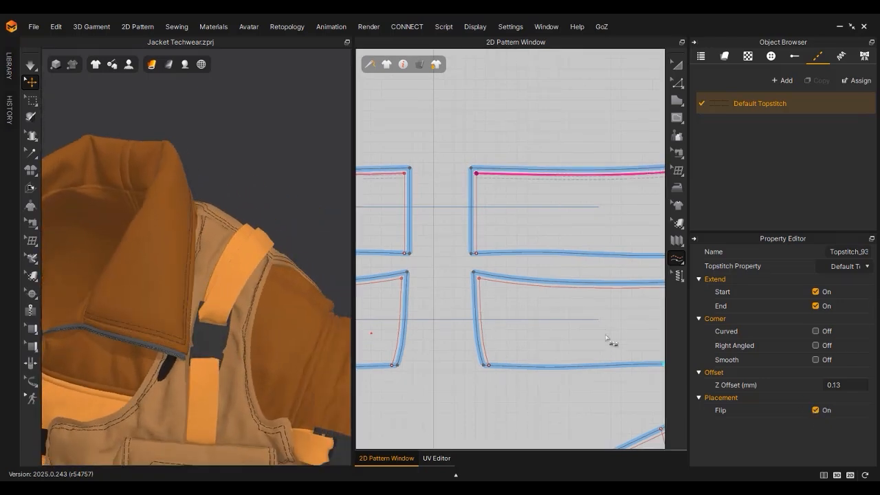
Step: Extend the collar topstitch down the straight centre-back edge to its lower corner using Edit Topstitch, and return to Free Topstitch
scroll(615, 338, "down", 2)
scroll(564, 302, "up", 4)
left_click(677, 258)
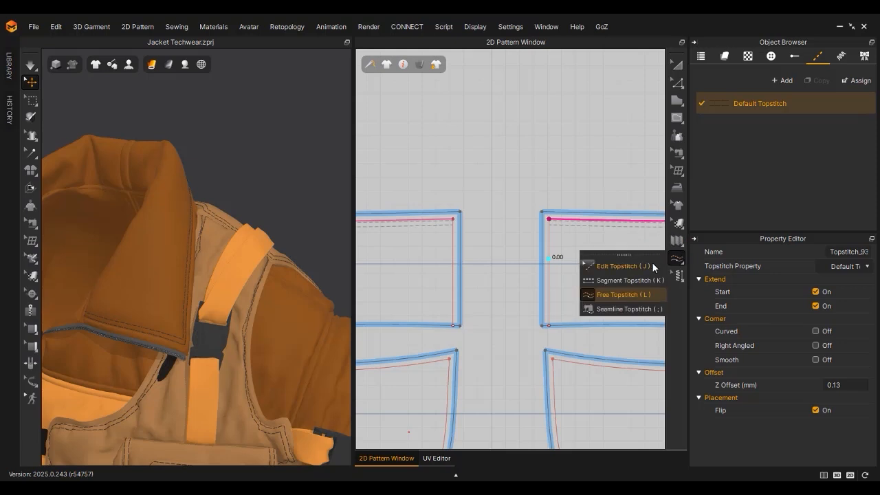
left_click(622, 266)
left_click_drag(554, 223, 554, 329)
left_click(679, 260)
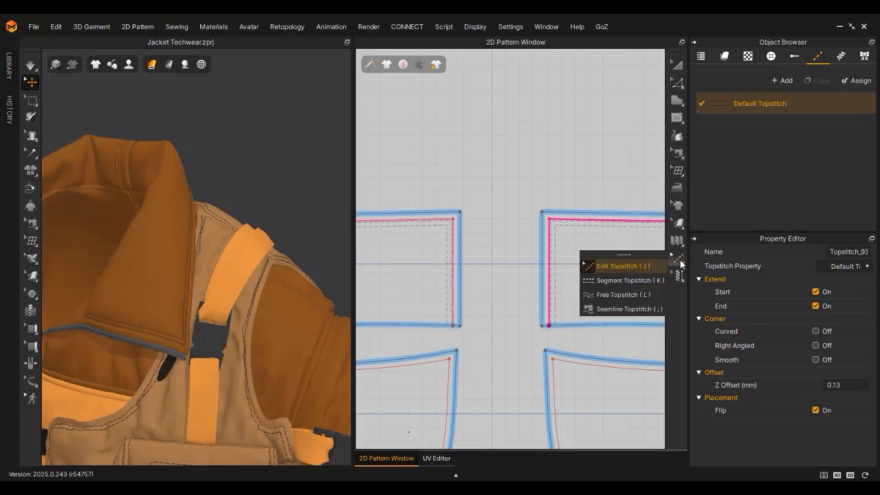
left_click(635, 293)
scroll(208, 268, "down", 3)
right_click_drag(208, 267, 289, 275)
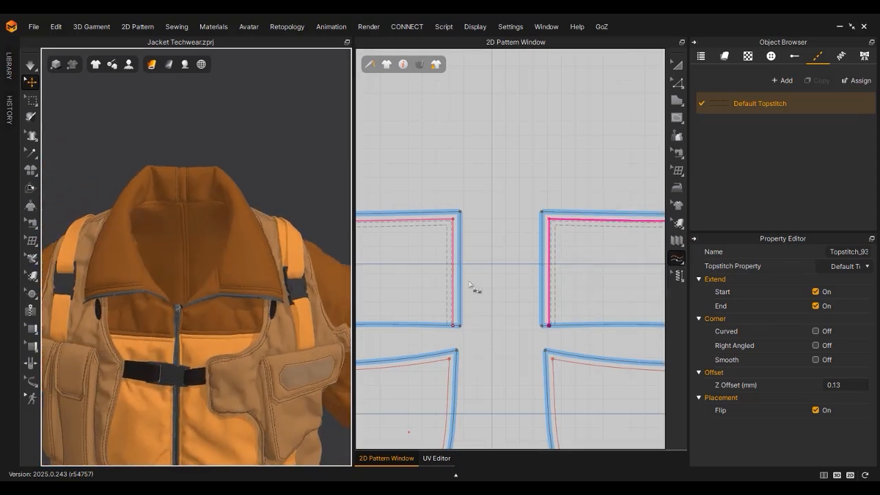
Step: Try to topstitch the chest seam, inner, lower and side edges of the stepped front body pattern below the collar patterns
scroll(504, 280, "down", 6)
scroll(528, 339, "up", 5)
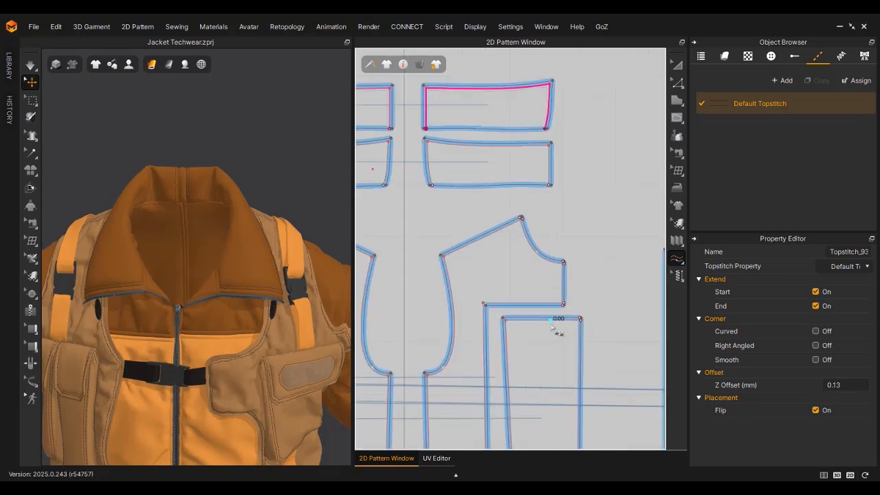
scroll(572, 289, "up", 2)
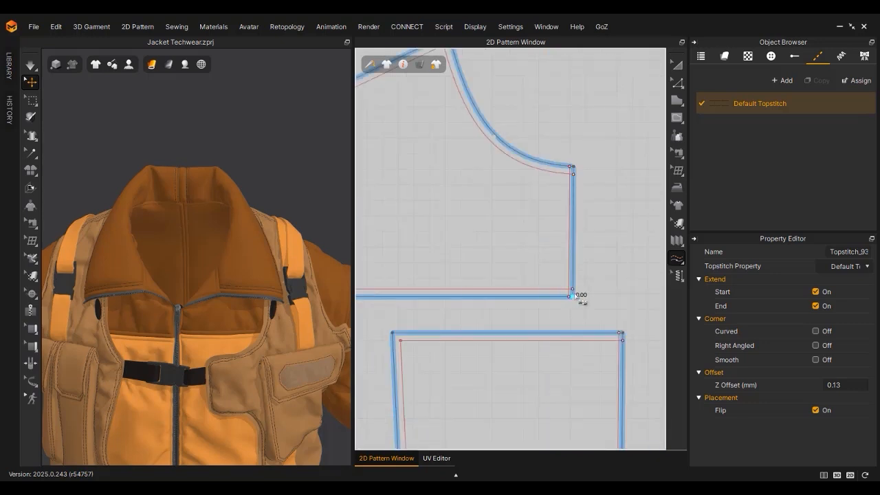
scroll(574, 295, "down", 2)
middle_click_drag(574, 295, 641, 279)
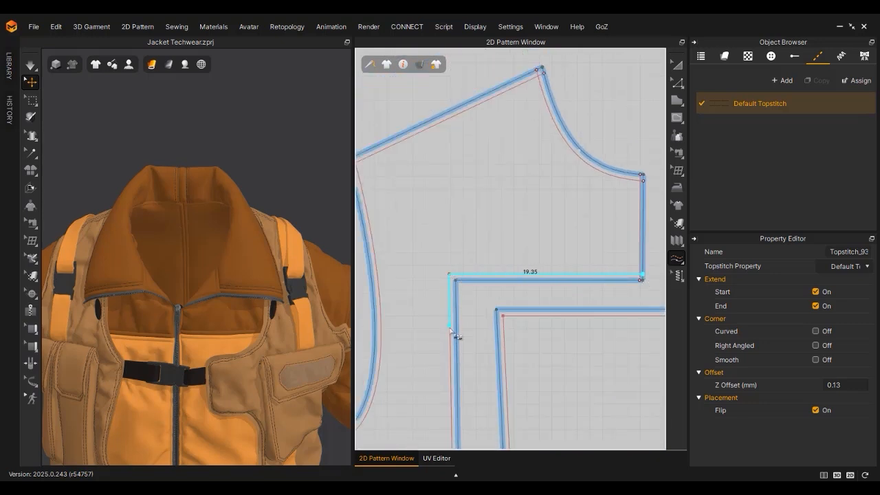
scroll(456, 424, "down", 5)
middle_click_drag(456, 423, 444, 183)
middle_click_drag(458, 63, 459, 148)
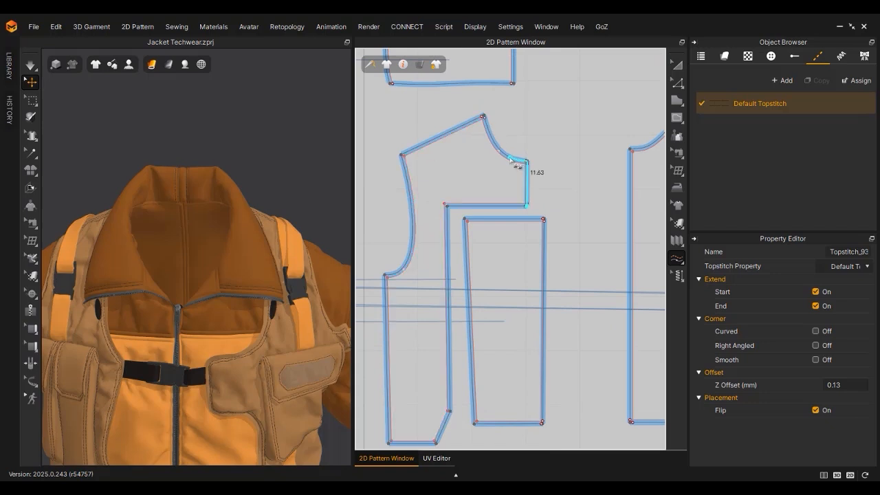
scroll(533, 194, "up", 4)
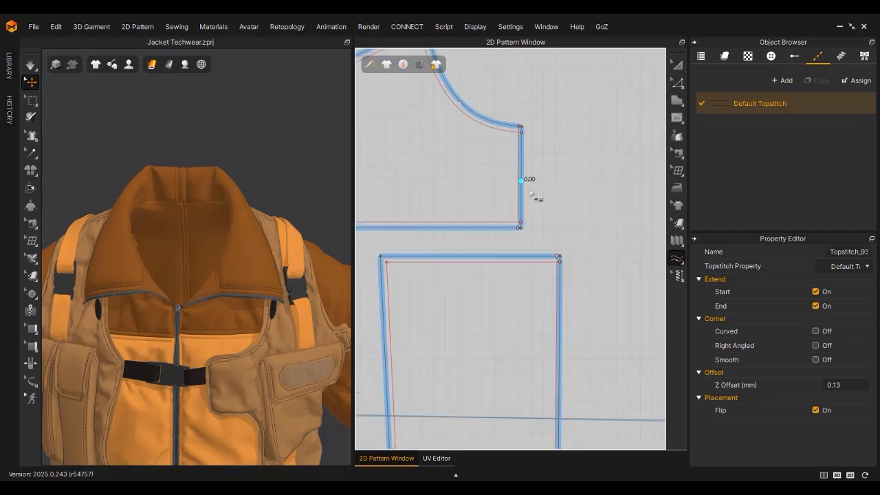
left_click(520, 226)
scroll(447, 227, "down", 1)
middle_click_drag(372, 229, 455, 201)
middle_click_drag(447, 318, 481, 186)
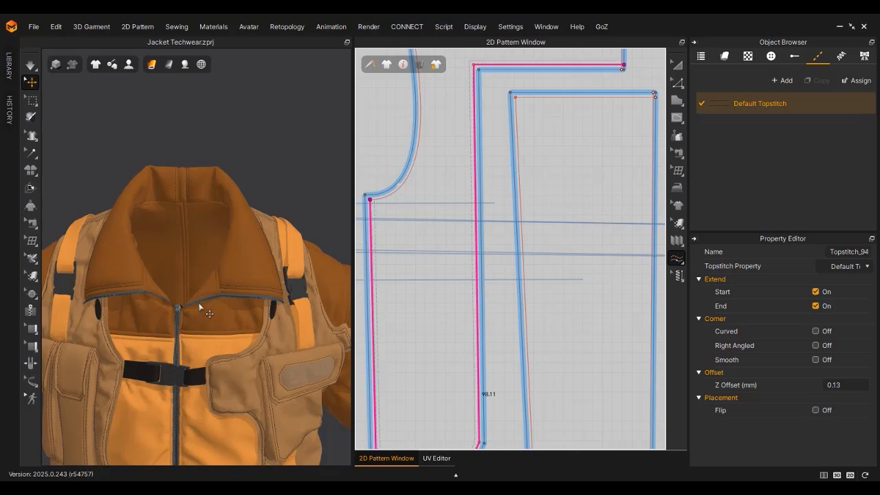
Step: Check the new topstitch against the front of the jacket and undo it
scroll(200, 306, "down", 4)
right_click_drag(200, 305, 222, 301)
scroll(265, 301, "up", 7)
scroll(502, 252, "down", 6)
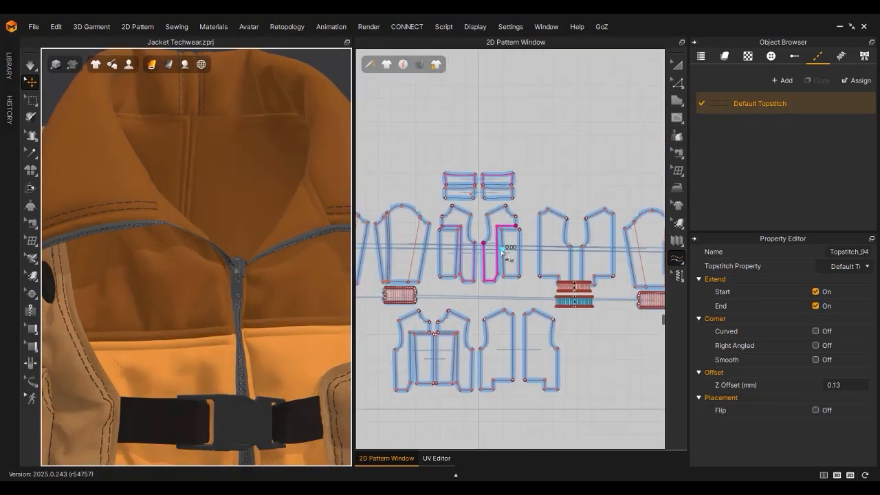
scroll(507, 202, "up", 3)
key("a")
left_click(493, 255)
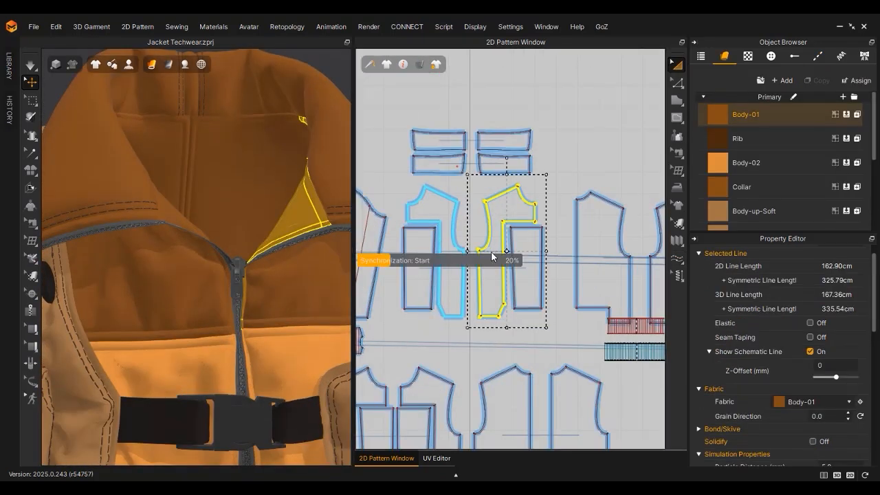
key("ctrl+z")
Step: Select the jacket's upper front panel on the garment to locate its matching 2D pattern
scroll(505, 256, "up", 6)
left_click(676, 260)
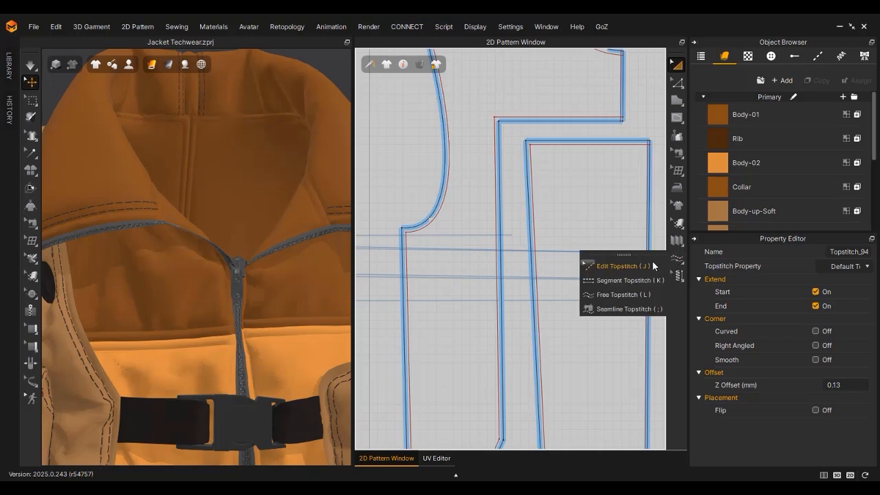
left_click(654, 264)
key("a")
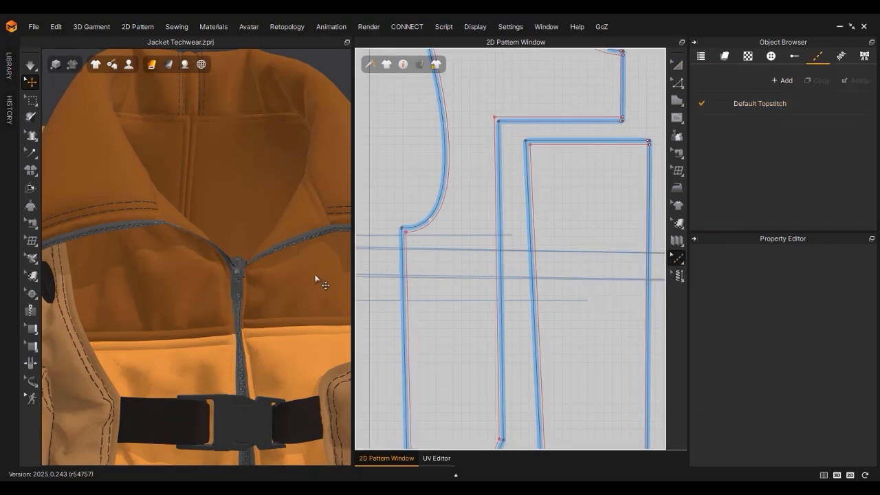
left_click(317, 278)
scroll(481, 275, "down", 8)
scroll(506, 290, "up", 4)
Step: Topstitch the horizontal chest seam edge of the outer upper front pattern with Free Topstitch
left_click(677, 259)
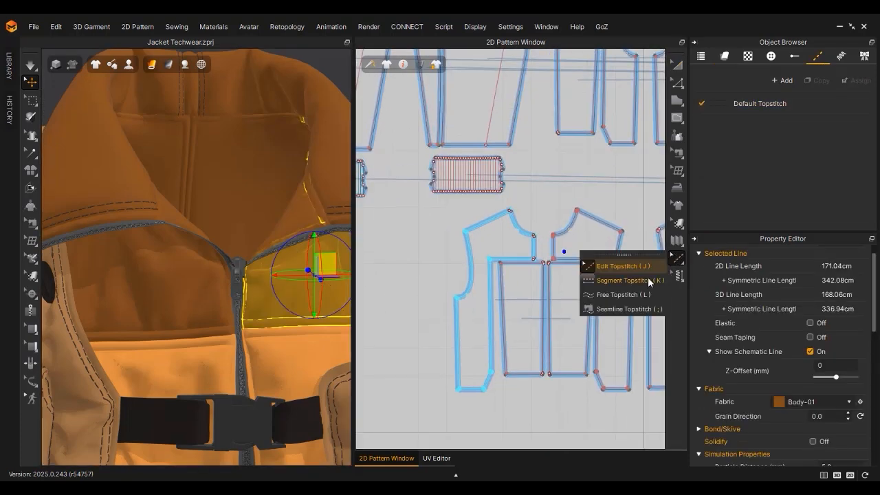
left_click(619, 303)
scroll(521, 275, "up", 5)
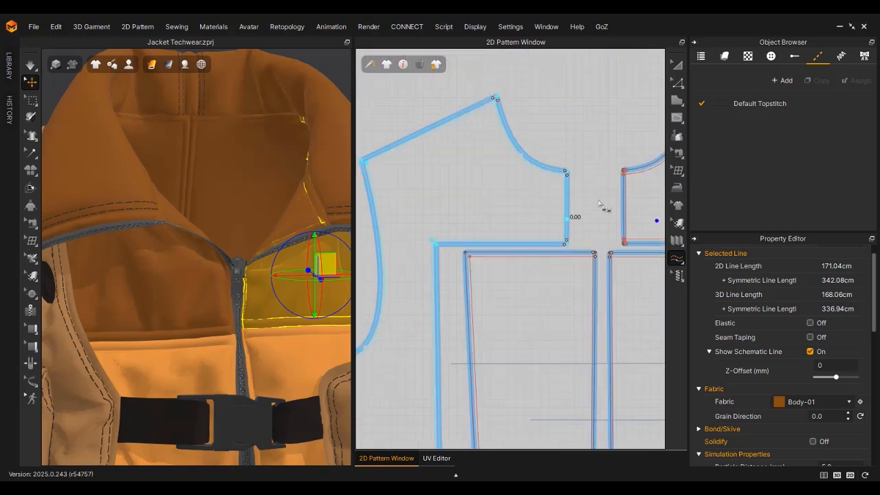
key("z")
left_click(586, 226)
left_click(677, 259)
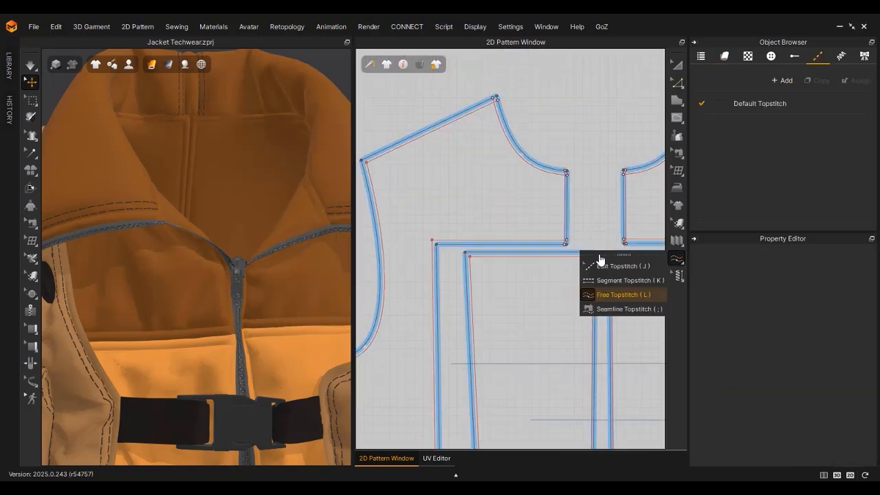
left_click(557, 245)
left_click(432, 240)
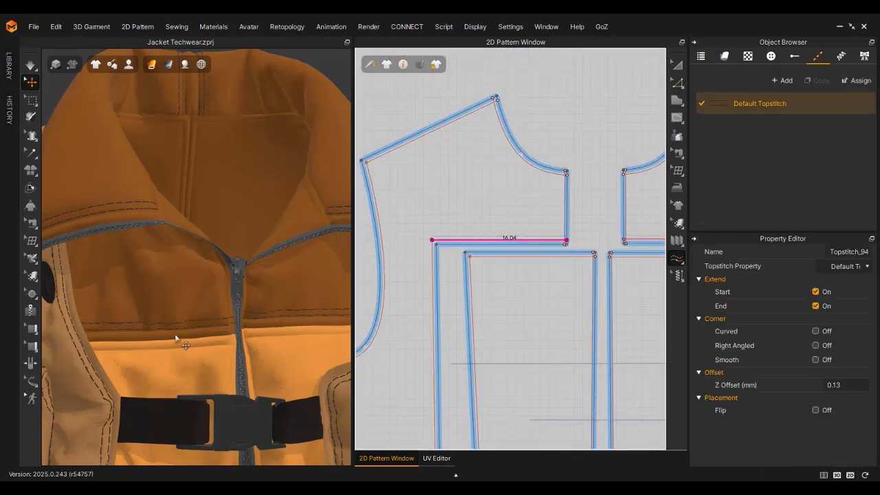
Step: Topstitch the upper edge of the adjoining lower front panel with Segment Topstitch
left_click(678, 259)
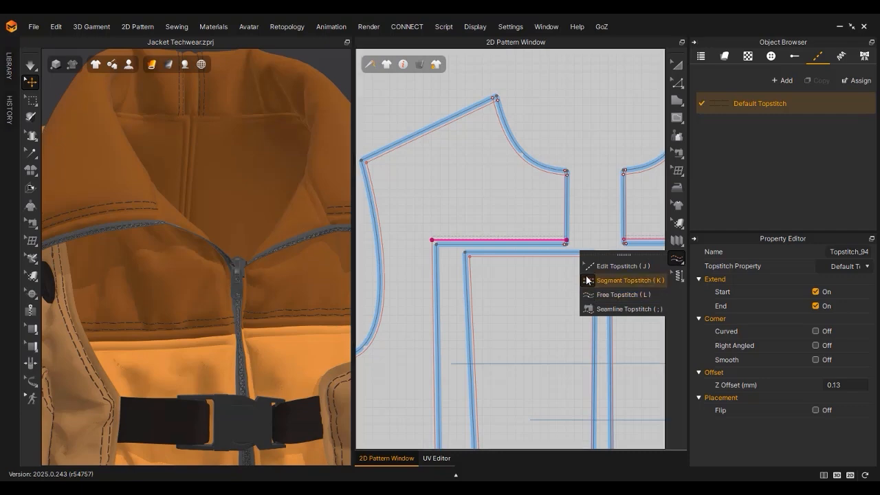
left_click(614, 275)
left_click(536, 259)
scroll(255, 328, "down", 4)
right_click_drag(255, 328, 246, 328)
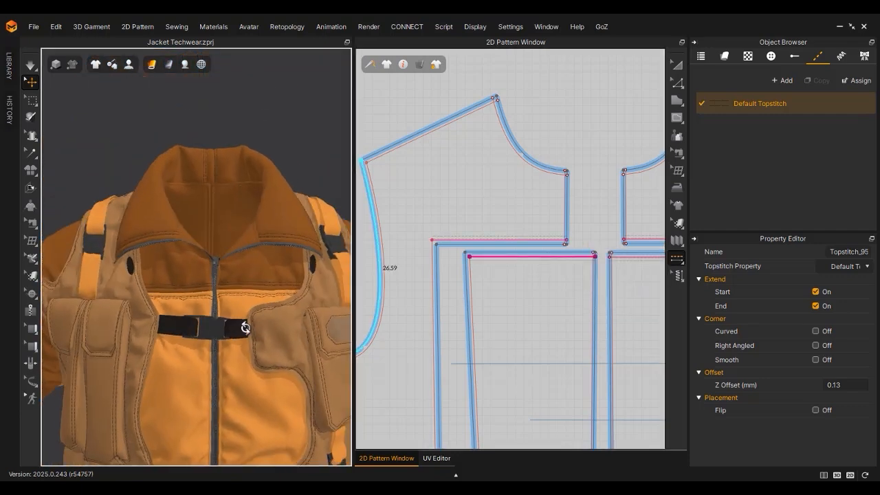
scroll(246, 328, "up", 2)
Step: Copy the Default Topstitch preset and assign Default Topstitch Copy 1 to the two chest seam topstitches
left_click(801, 103)
left_click(817, 81)
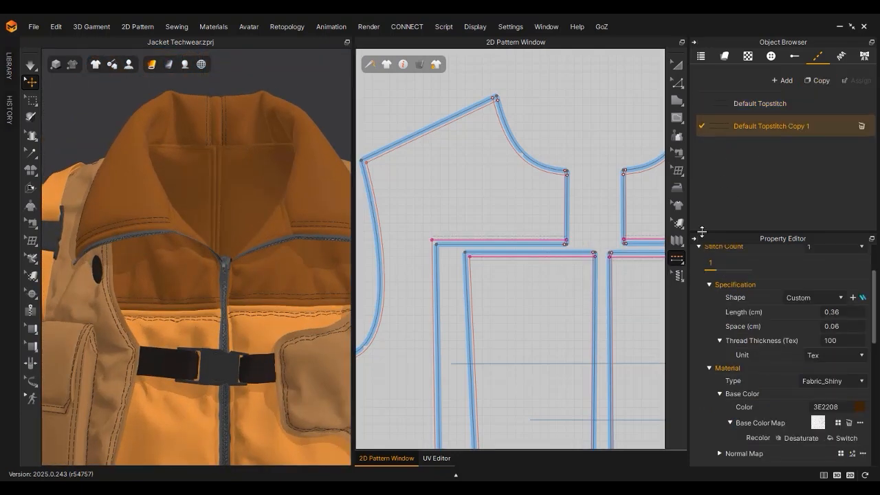
left_click(677, 258)
left_click(651, 261)
left_click(802, 127)
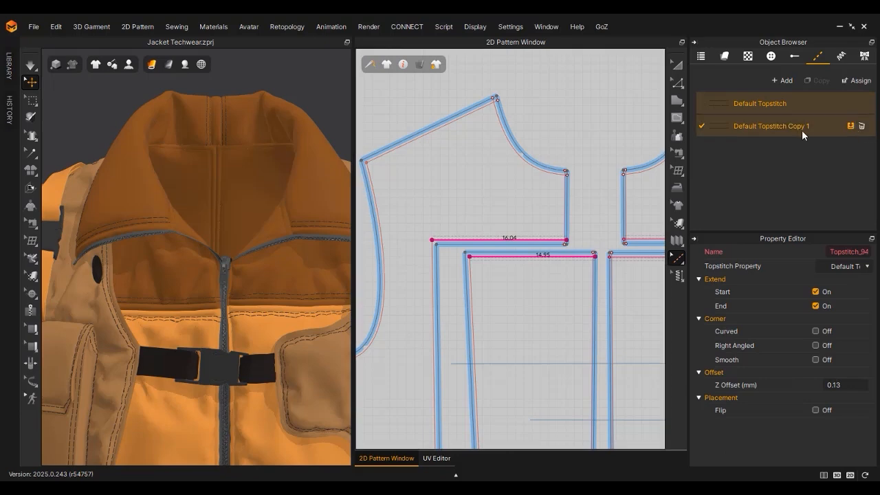
Step: Set the Number of Lines of Default Topstitch Copy 1 to 1
scroll(798, 354, "down", 10)
scroll(804, 391, "down", 3)
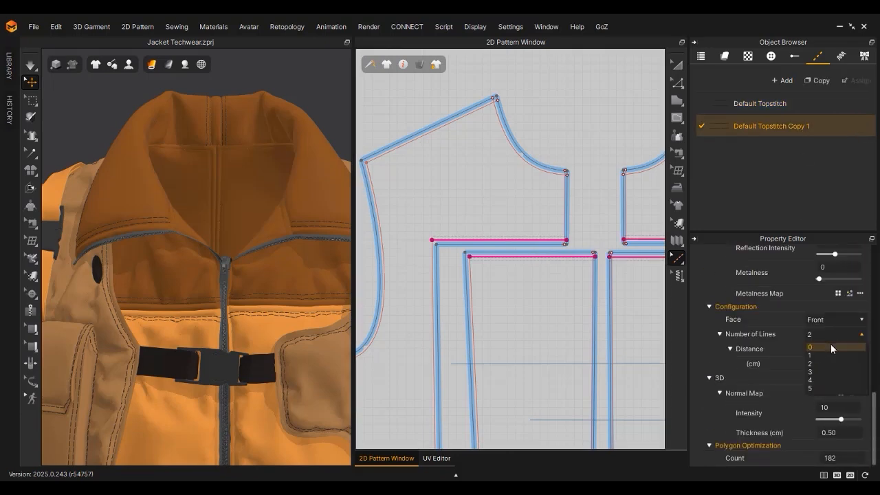
scroll(242, 376, "down", 1)
Step: Extend the lower front panel's topstitch down its slanted outer side and along its lower edge
scroll(500, 273, "down", 7)
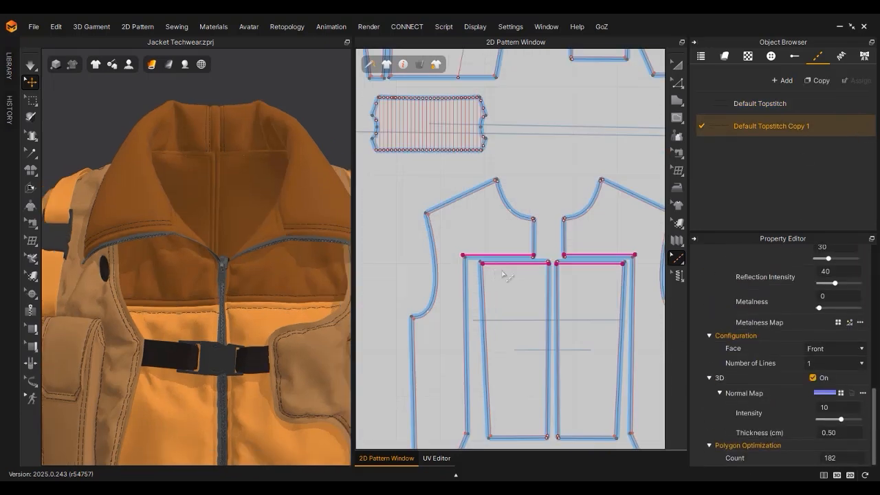
middle_click_drag(487, 272, 461, 178)
scroll(461, 177, "up", 6)
left_click(457, 178)
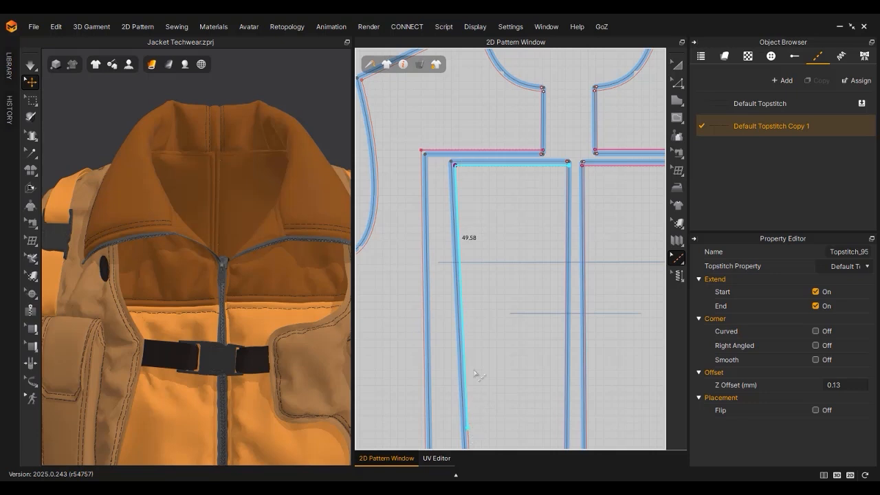
scroll(477, 358, "down", 4)
scroll(471, 330, "up", 4)
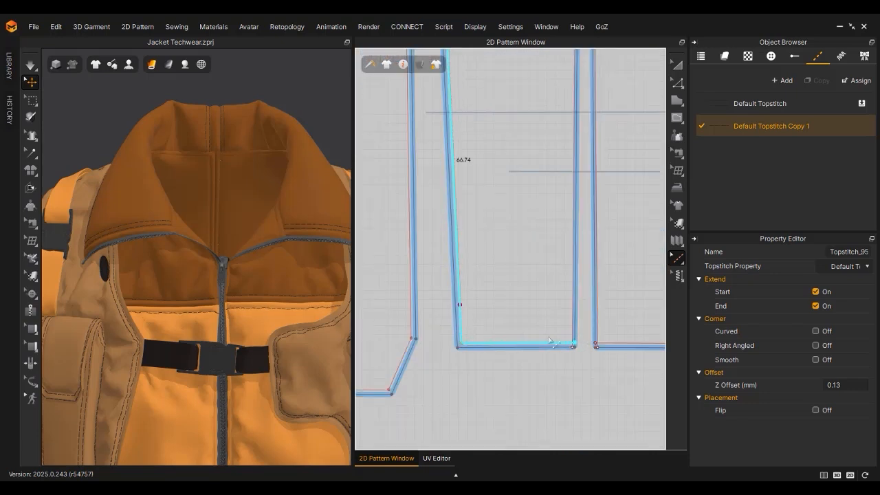
Step: Topstitch the vertical centre-front edge of the lower front panel with Segment Topstitch
left_click(677, 258)
left_click(647, 279)
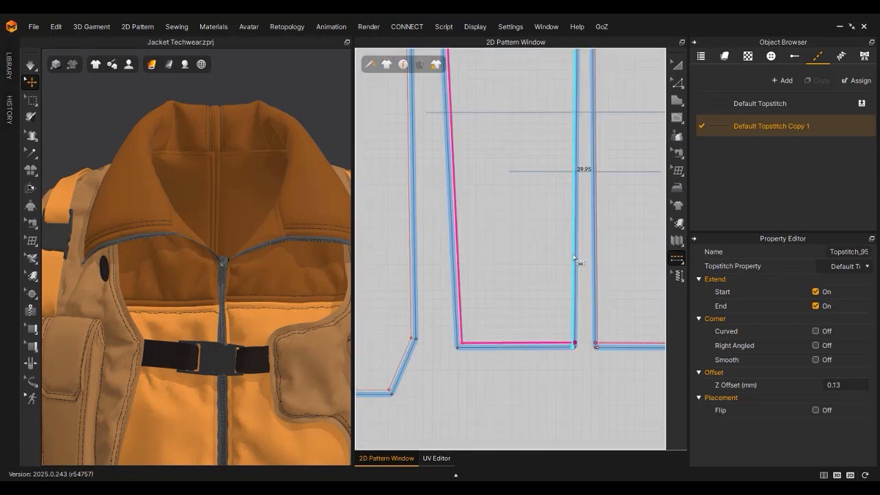
scroll(520, 251, "down", 3)
Step: Topstitch the outer front body pattern from the chest seam corner around the hem, side, armhole and shoulder, and along its neckline curve
left_click(677, 259)
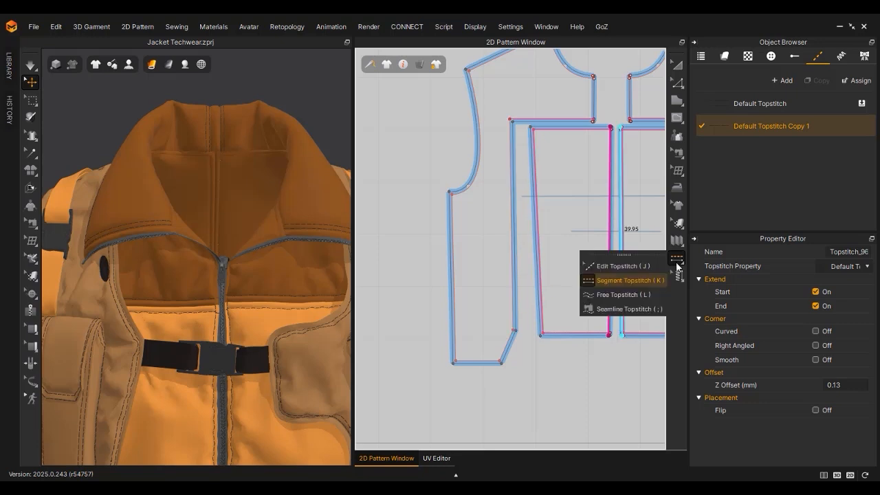
left_click(619, 294)
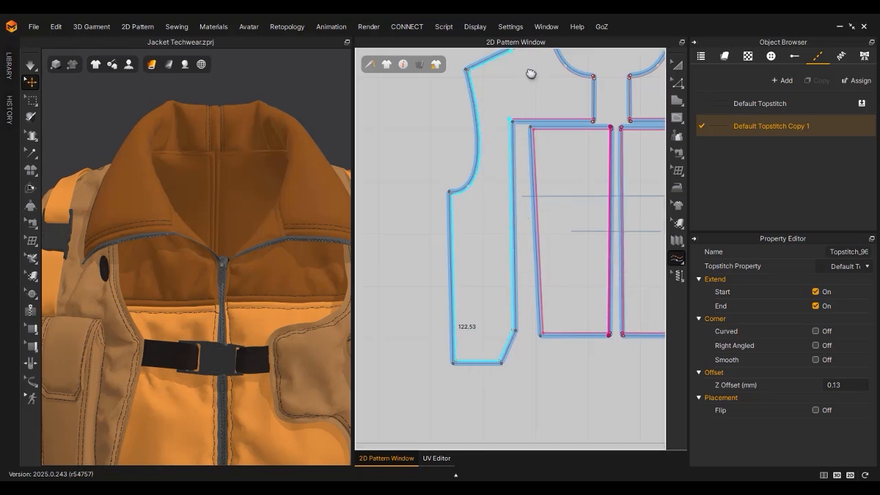
middle_click_drag(531, 74, 480, 145)
scroll(489, 121, "up", 3)
left_click(502, 97)
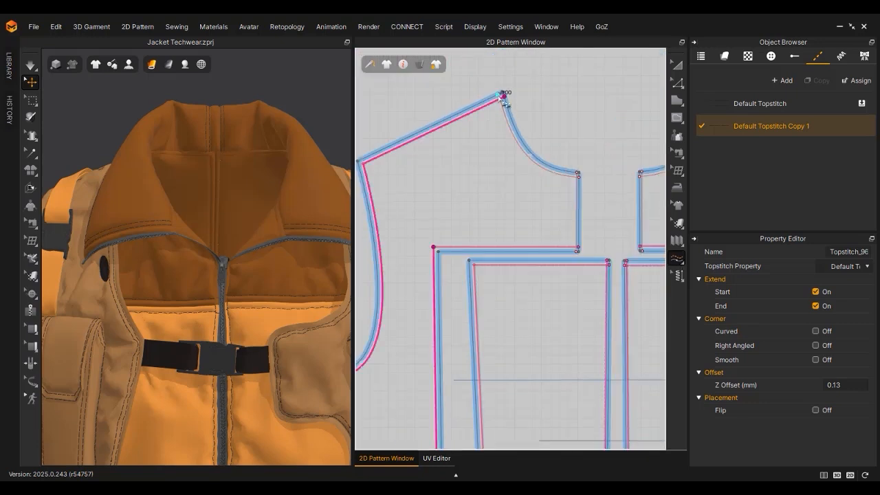
left_click(579, 174)
scroll(578, 174, "up", 3)
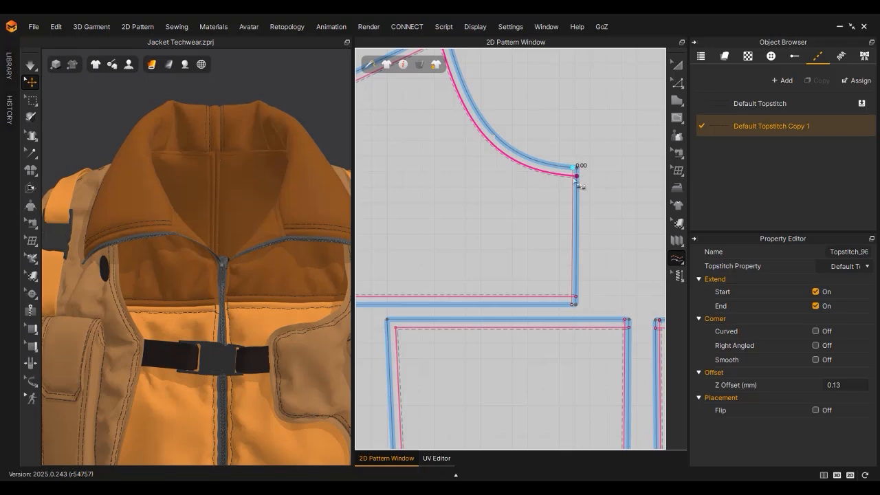
Step: Topstitch the short vertical centre-front edge of the outer front body pattern, from the neckline down to the chest seam
left_click(613, 288)
scroll(247, 330, "down", 2)
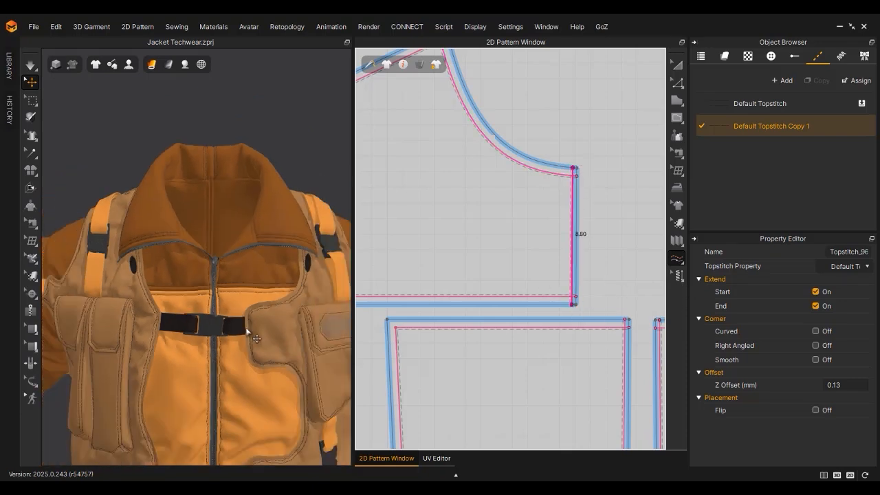
scroll(248, 331, "down", 2)
right_click_drag(247, 332, 148, 315)
scroll(536, 293, "down", 3)
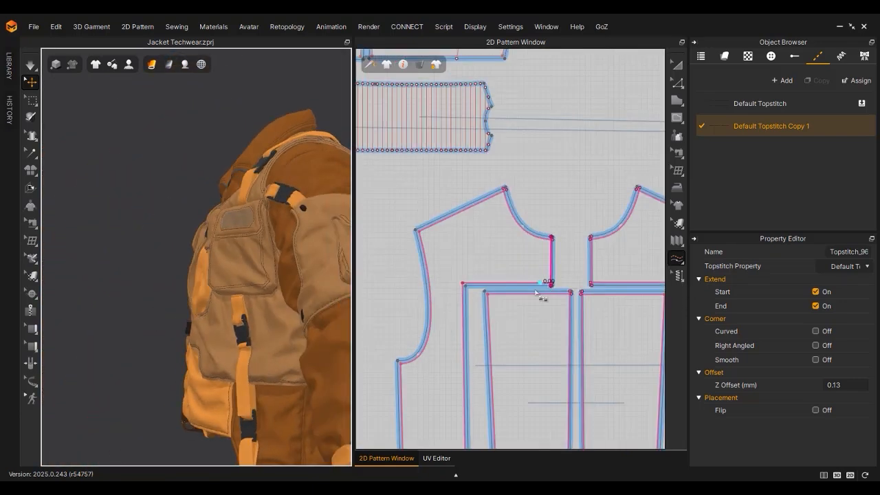
Step: Topstitch the back body pattern continuously along its neckline curve and shoulder edge
scroll(536, 292, "down", 3)
middle_click_drag(639, 330, 464, 313)
scroll(473, 368, "up", 5)
scroll(508, 349, "down", 3)
scroll(548, 149, "up", 6)
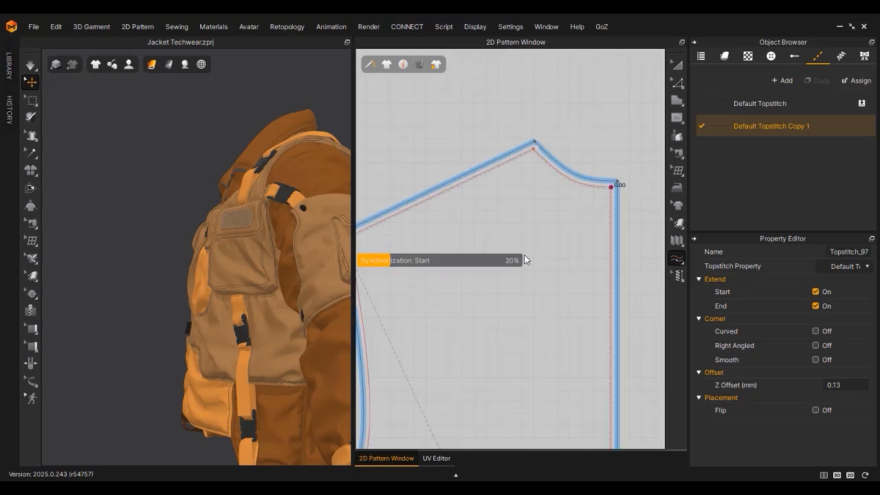
middle_click_drag(475, 172, 546, 124)
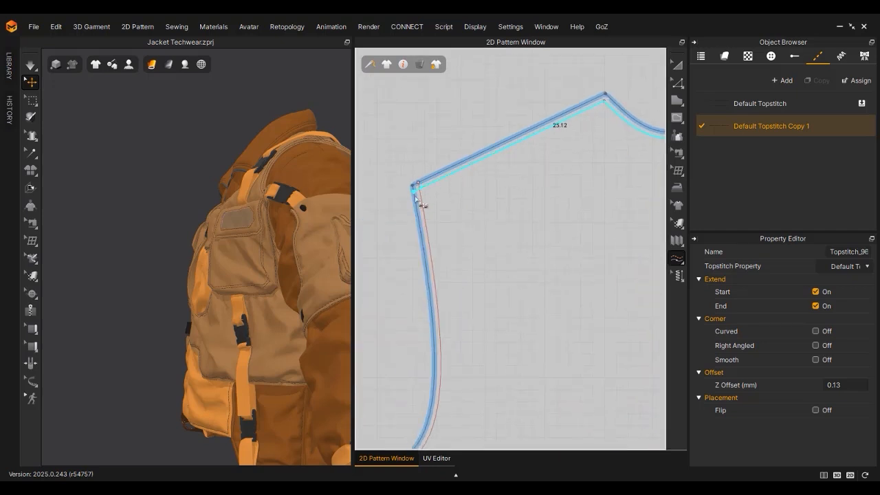
left_click(417, 195)
Step: Topstitch the back body pattern from the shoulder around the armhole, side and stepped hem, and along its centre-back edge
scroll(419, 193, "down", 5)
scroll(421, 190, "up", 2)
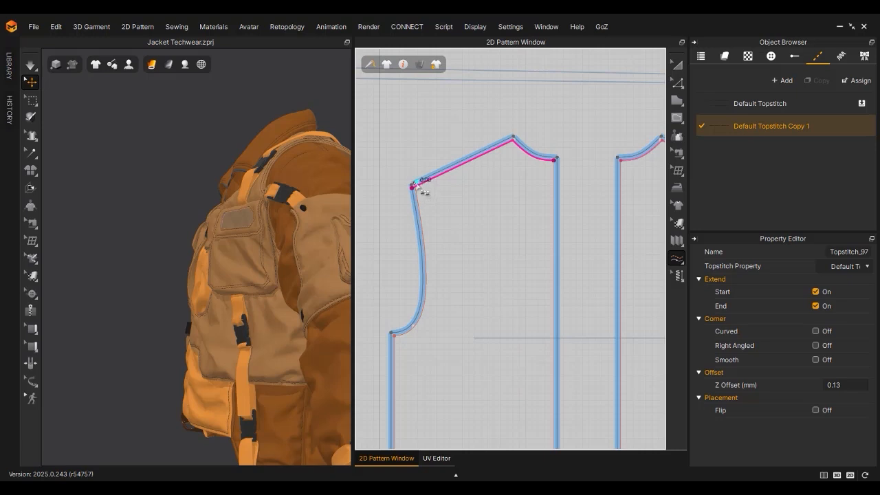
scroll(416, 185, "up", 2)
scroll(419, 216, "down", 3)
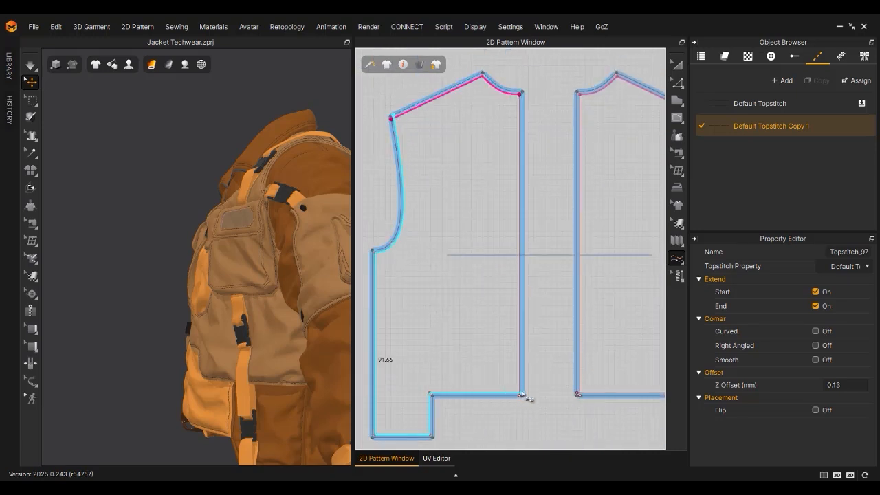
left_click(521, 148)
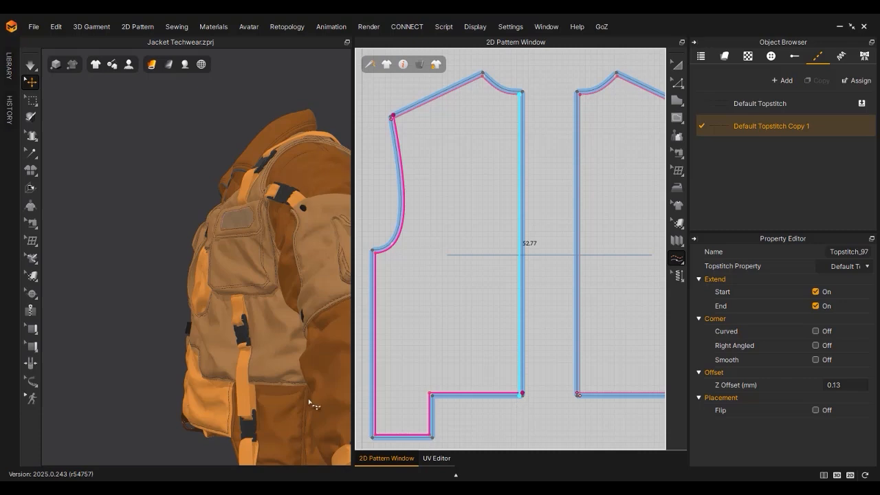
Step: Topstitch around the edges of the narrow Body-02 underarm sleeve panel
scroll(308, 398, "down", 3)
right_click_drag(305, 392, 173, 394)
scroll(137, 343, "up", 3)
middle_click_drag(122, 334, 140, 315)
scroll(140, 313, "up", 3)
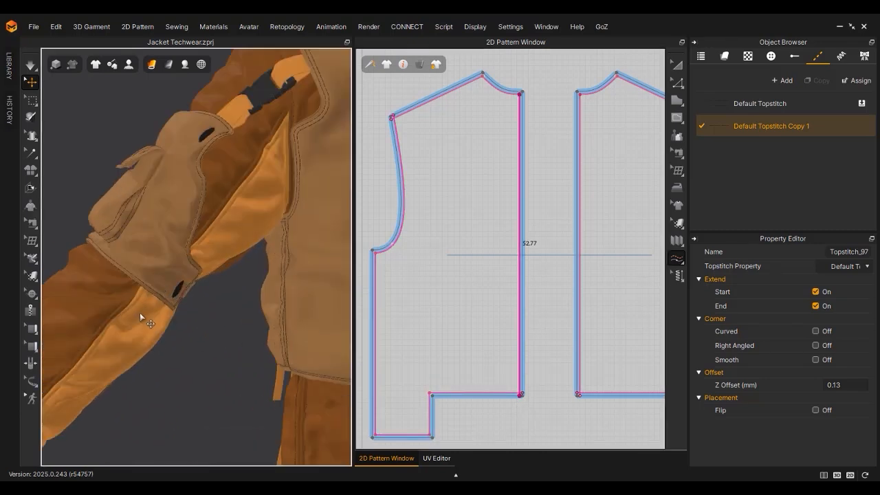
left_click(139, 313)
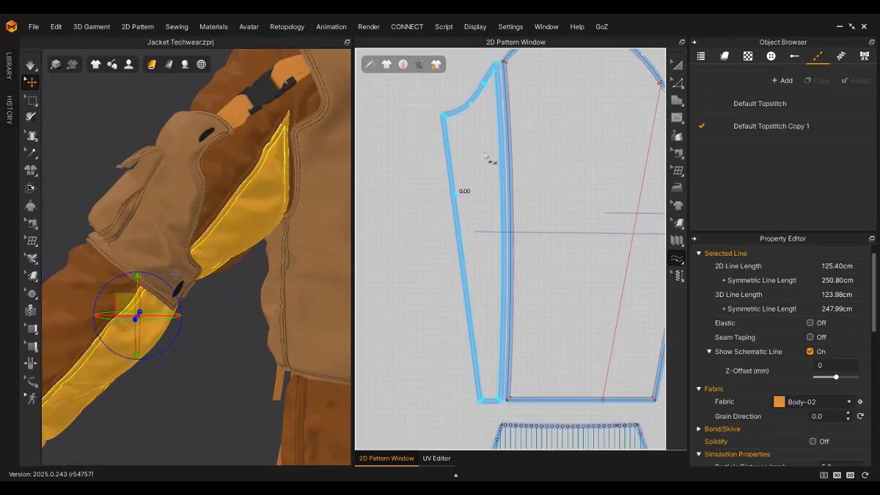
left_click(496, 77)
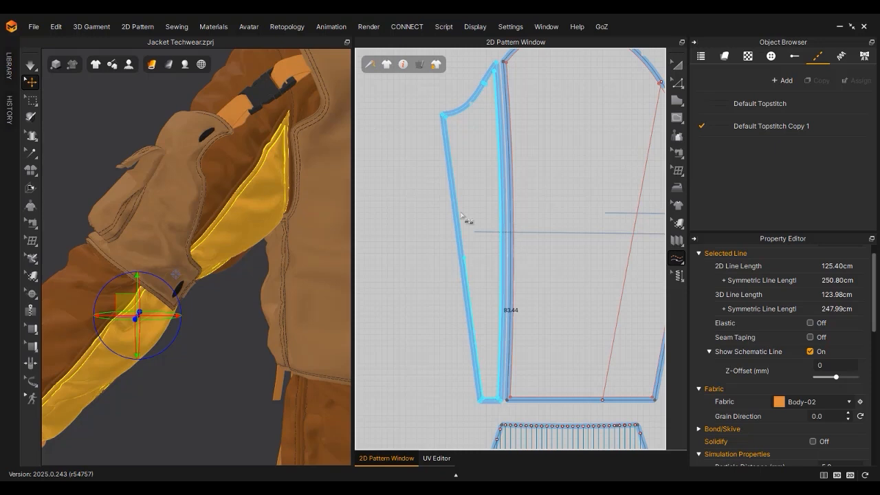
left_click(483, 121)
Step: Topstitch around the whole outline of the large sleeve panel, including the sleeve cap, sides and lower edge
middle_click_drag(525, 153, 500, 226)
scroll(487, 175, "up", 3)
double_click(494, 116)
scroll(494, 116, "down", 4)
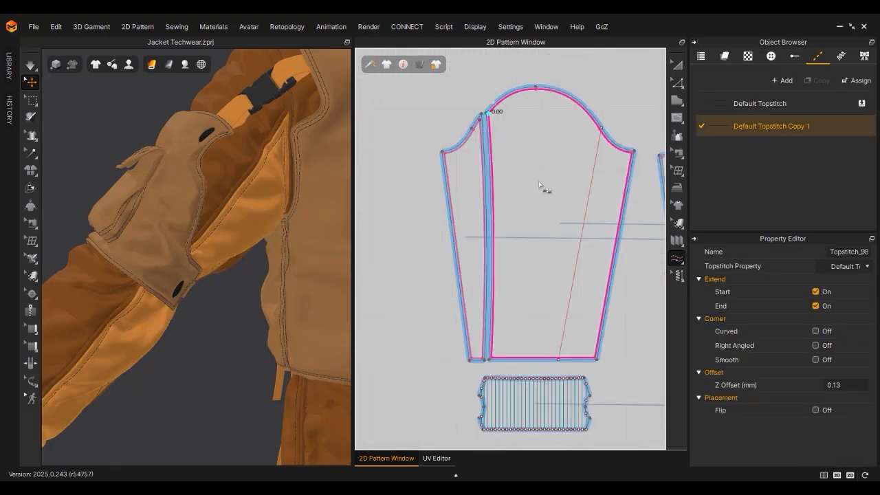
Step: Highlight the sleeve's slanted internal line and examine the topstitching on the sleeves, back and front of the jacket in 3D
right_click_drag(265, 284, 289, 244)
key("z")
left_click(581, 245)
right_click_drag(133, 324, 274, 355)
scroll(274, 354, "down", 4)
middle_click_drag(273, 357, 158, 341)
scroll(159, 340, "up", 4)
right_click_drag(159, 340, 310, 316)
scroll(439, 306, "down", 5)
middle_click_drag(547, 287, 517, 282)
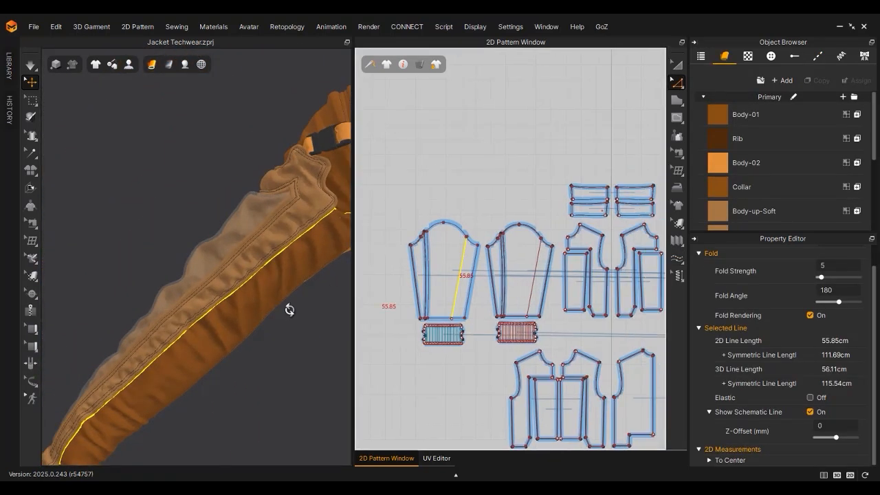
scroll(296, 312, "down", 5)
mouse_move(290, 309)
right_mouse_down()
mouse_move(399, 323)
mouse_move(276, 272)
mouse_move(281, 298)
right_mouse_up()
scroll(281, 295, "up", 6)
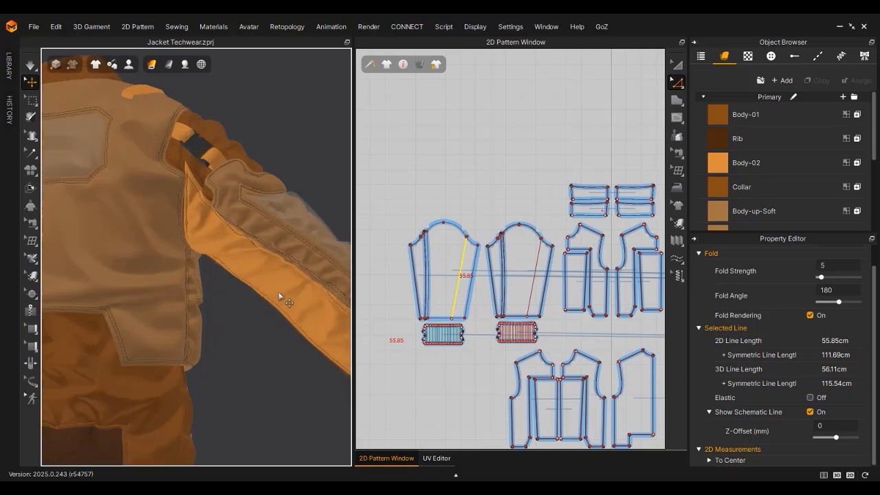
scroll(238, 340, "down", 5)
right_click_drag(232, 326, 273, 447)
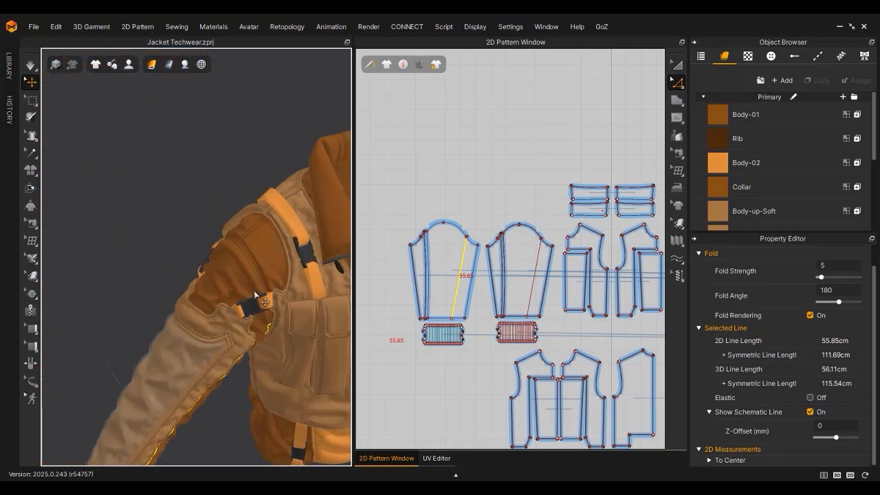
scroll(270, 277, "up", 2)
scroll(271, 278, "down", 5)
middle_click_drag(271, 277, 279, 312)
right_click_drag(279, 312, 223, 319)
scroll(223, 319, "up", 6)
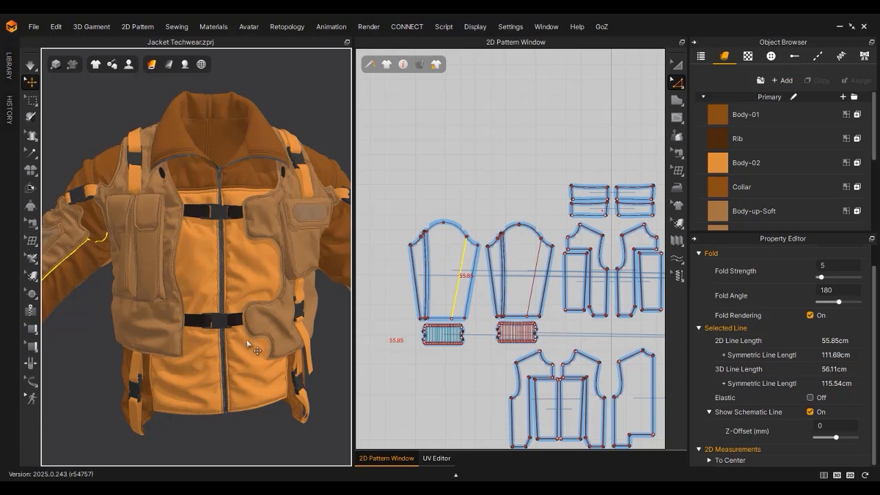
Step: Topstitch the short vertical centre-front edge of the Body-01 front pattern below the collar
scroll(243, 200, "up", 3)
middle_click_drag(243, 200, 208, 353)
left_click(240, 353)
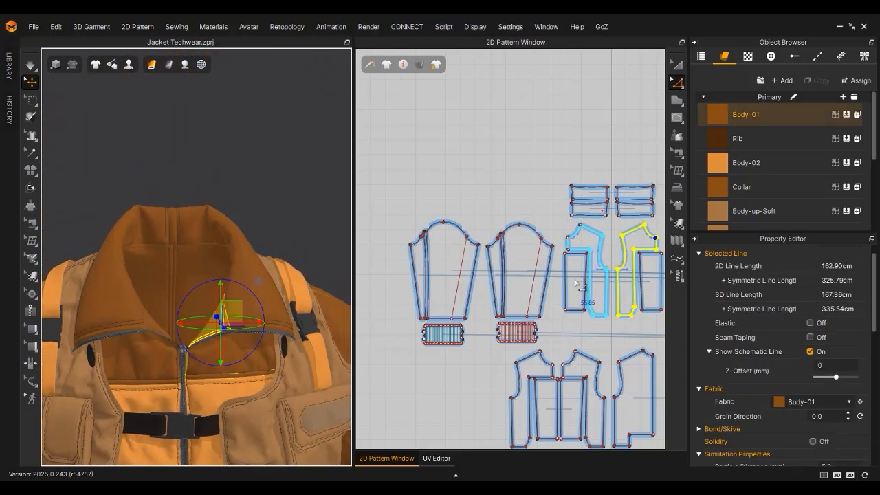
scroll(648, 237, "up", 2)
middle_click_drag(649, 237, 571, 253)
left_click(678, 259)
scroll(565, 280, "up", 5)
scroll(618, 258, "up", 6)
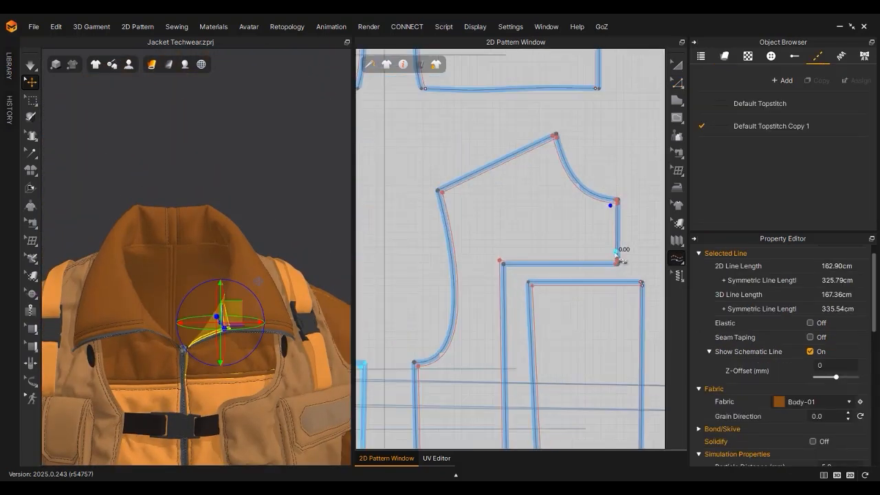
left_click(617, 183)
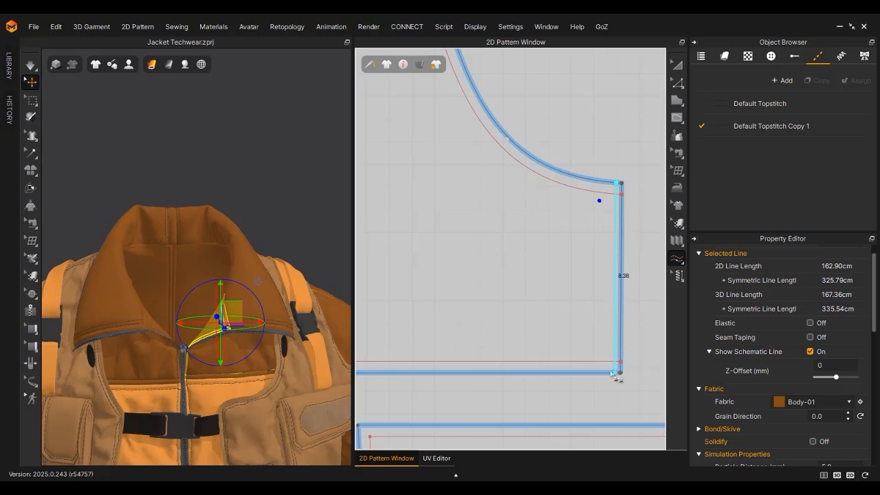
left_click(606, 369)
Step: Topstitch the neckline curve of the Body-01 front pattern from the centre front up to the shoulder point
middle_click_drag(562, 284, 592, 368)
left_click(651, 277)
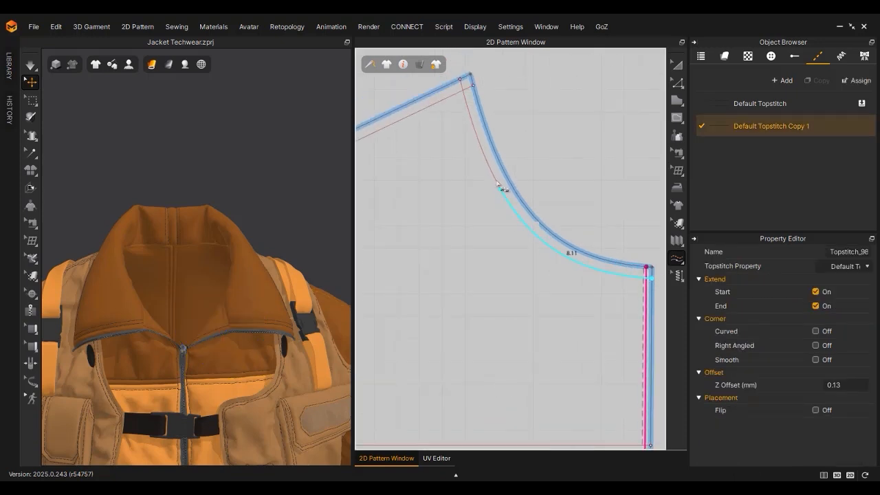
left_click(471, 110)
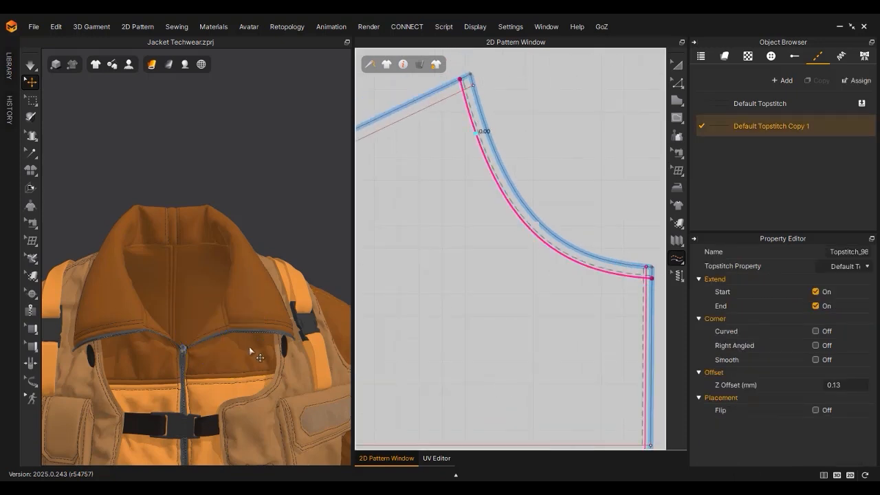
Step: Assign Default Topstitch to the topstitches on the Body-01 front pattern's centre-front edge and neckline curve
scroll(249, 348, "up", 2)
middle_click_drag(628, 262, 587, 172)
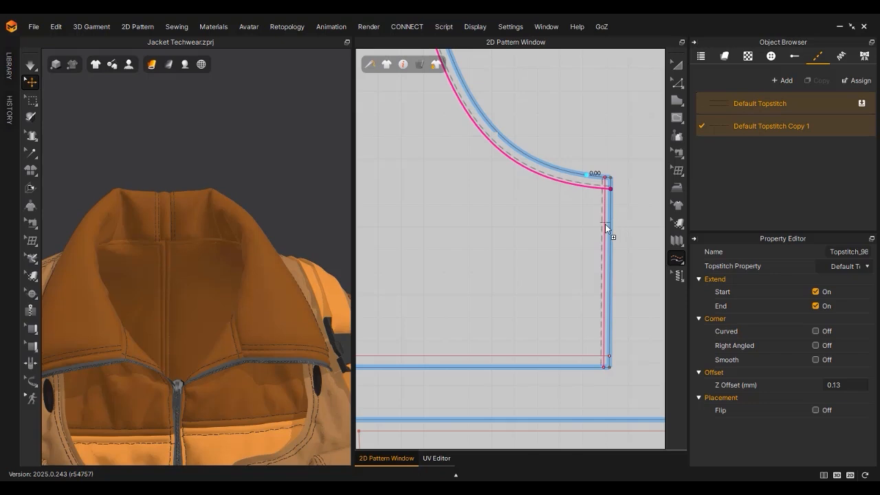
left_click(605, 224)
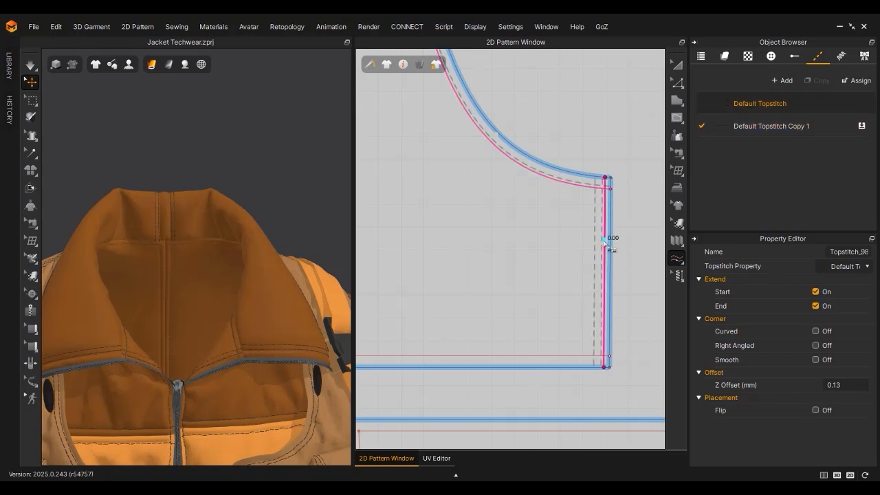
left_click(760, 103)
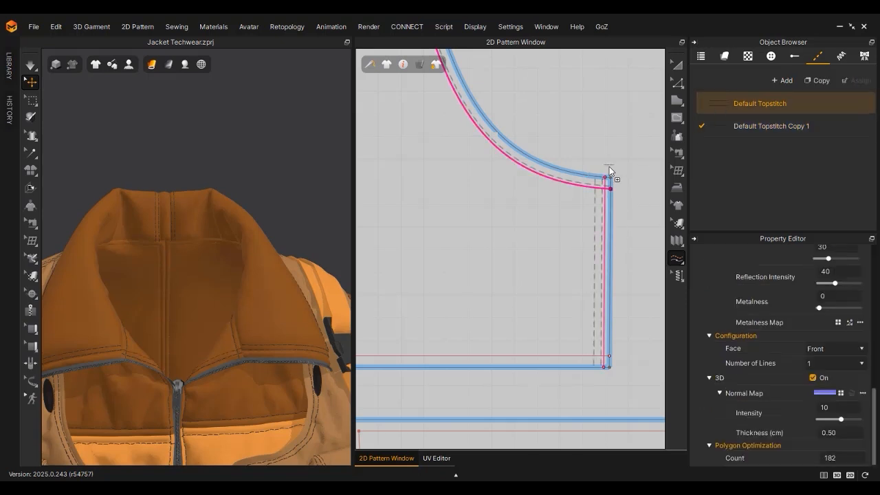
left_click(564, 181)
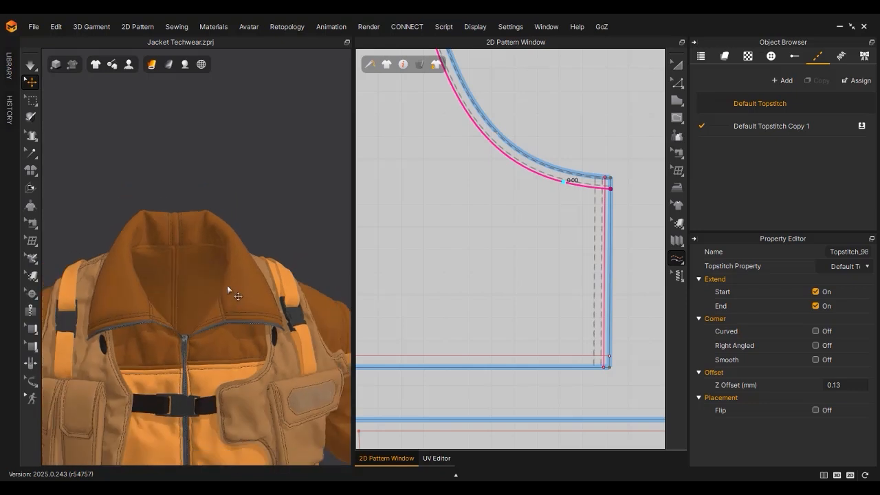
Step: Topstitch the lower edge of the upper collar pattern, ending at the topstitch of its curved side edge
scroll(507, 236, "down", 6)
scroll(491, 202, "up", 5)
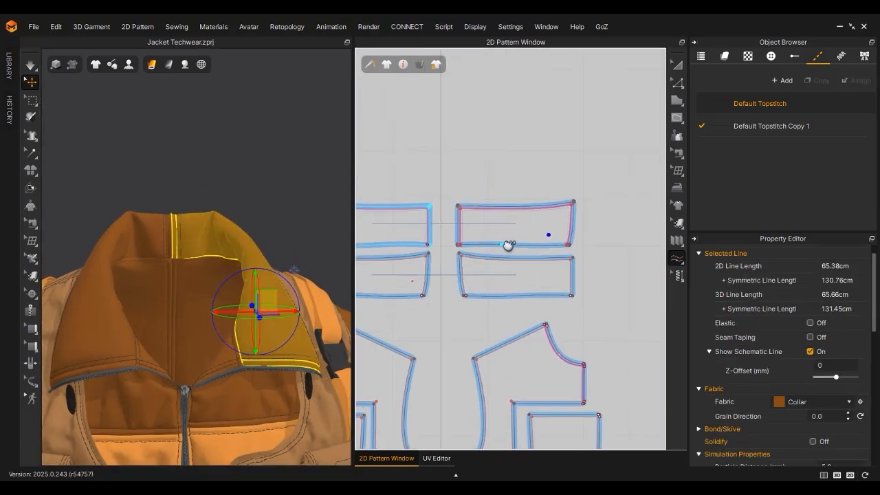
scroll(487, 251, "up", 2)
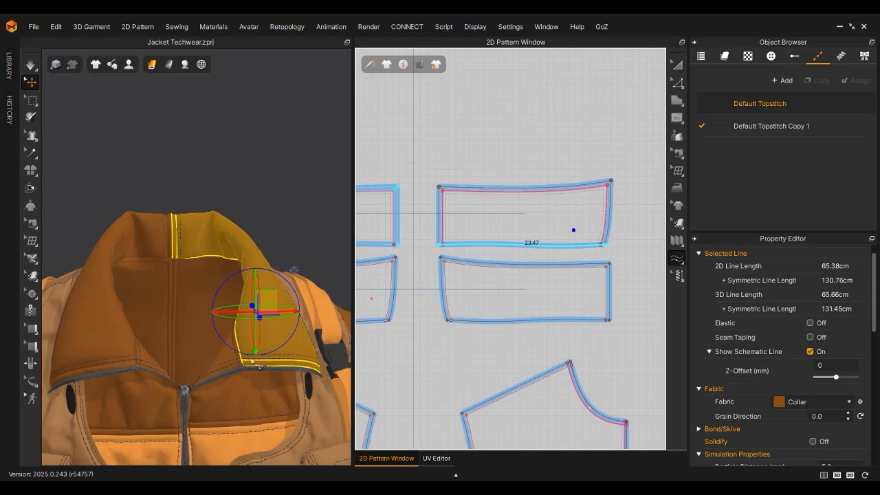
left_click(678, 258)
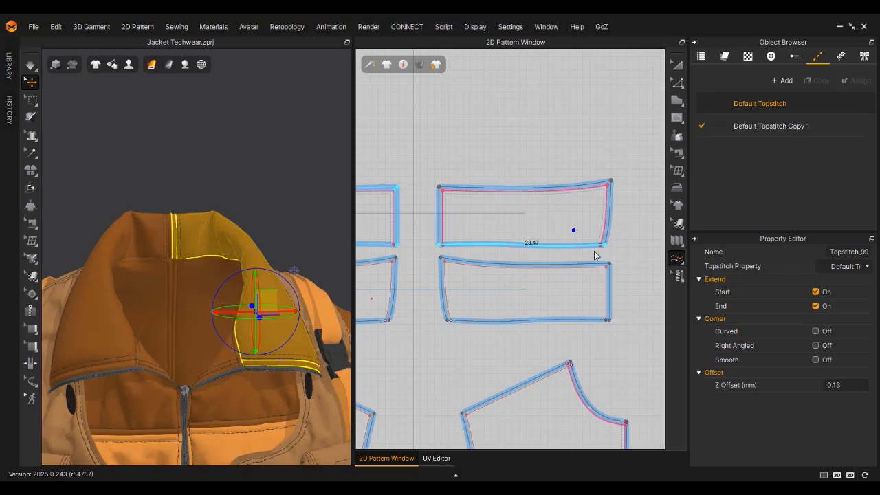
scroll(596, 256, "up", 3)
scroll(568, 230, "up", 4)
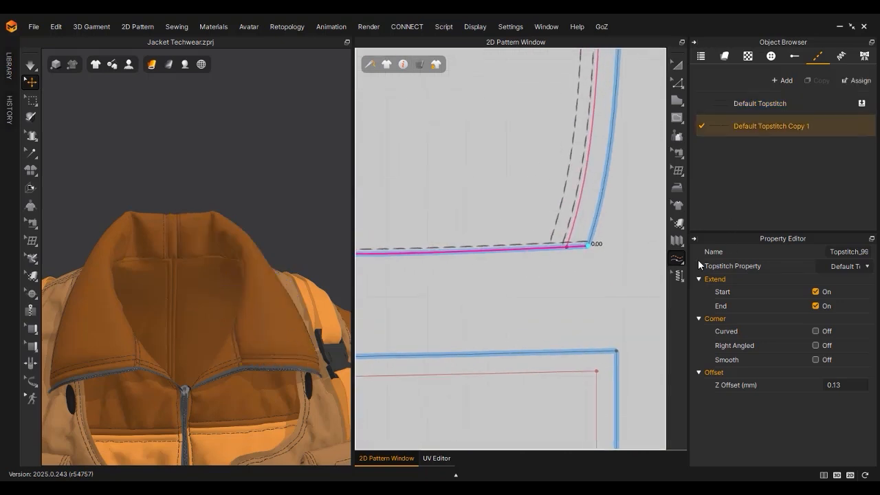
left_click(585, 247)
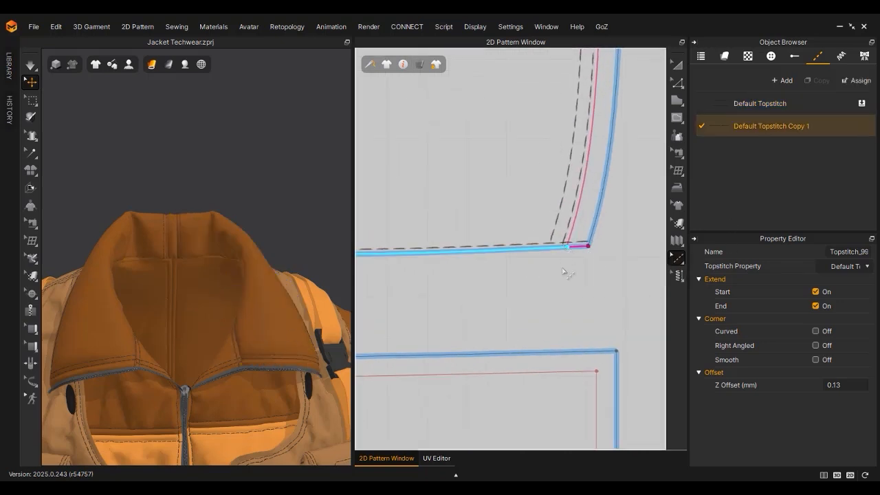
left_click(563, 269)
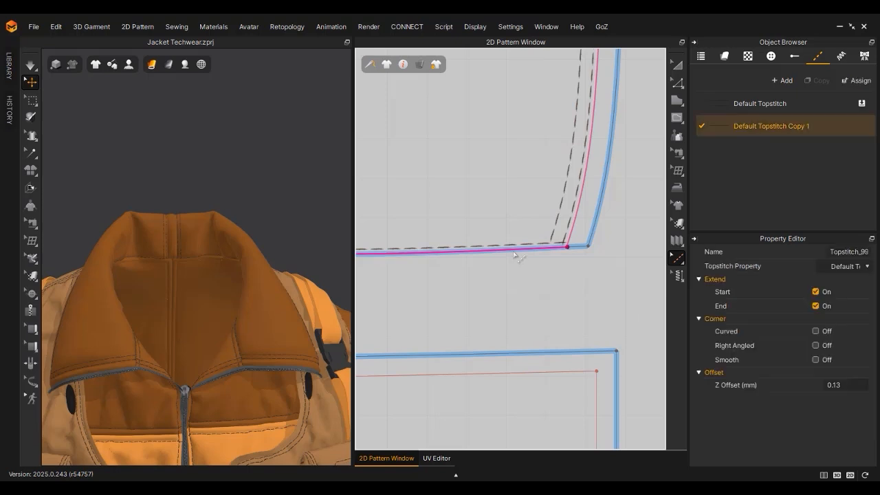
scroll(571, 296, "down", 4)
scroll(571, 296, "down", 3)
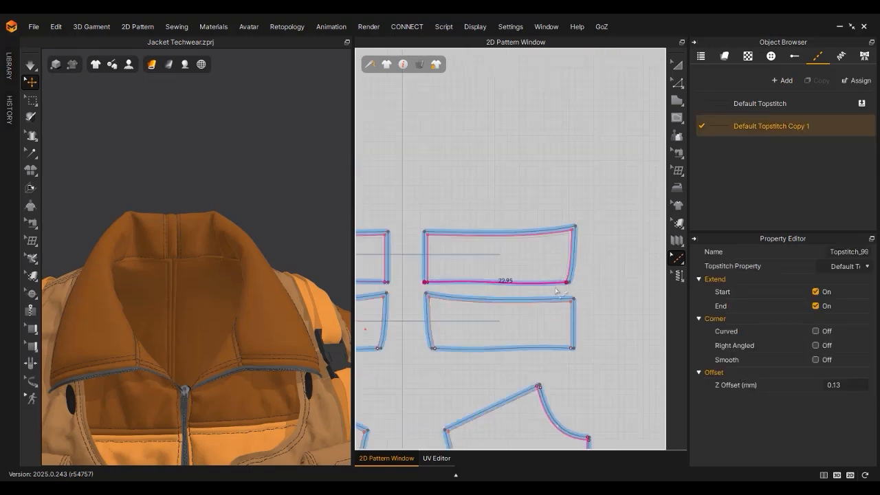
Step: Assign Default Topstitch to the topstitch on the Body-01 front pattern's short vertical centre-front edge
left_click(252, 354)
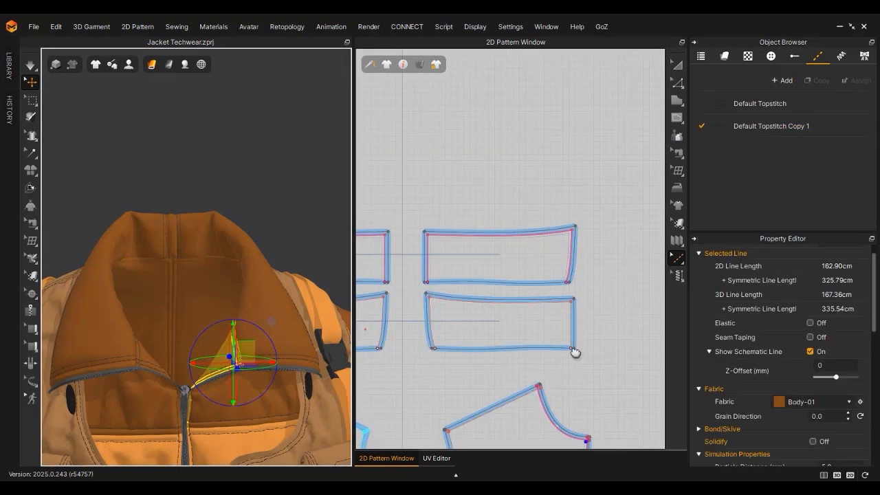
scroll(564, 310, "up", 5)
left_click(548, 294)
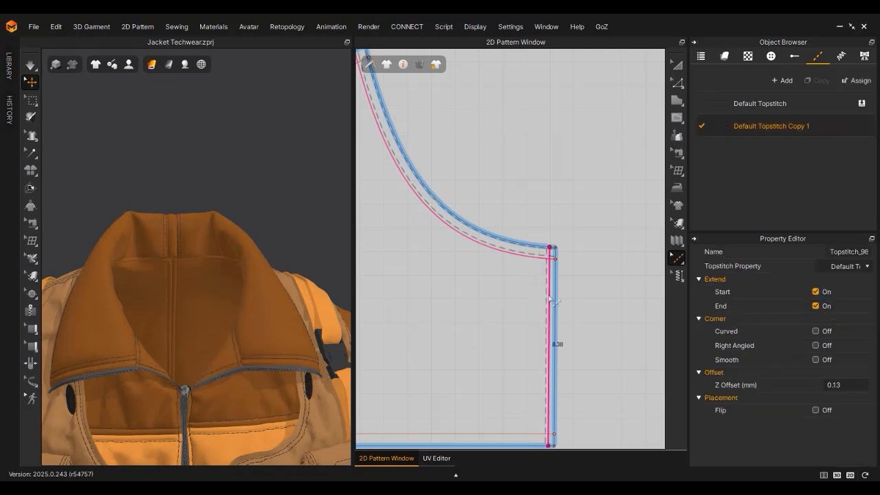
scroll(553, 300, "down", 5)
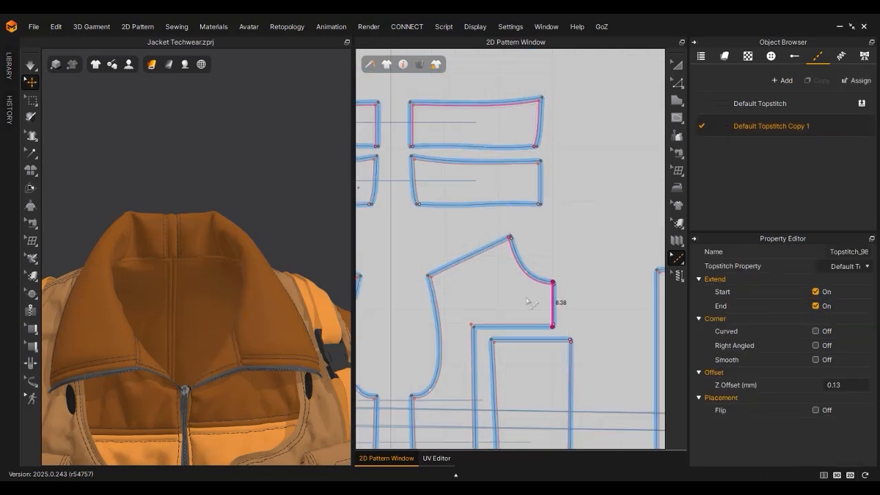
scroll(546, 306, "up", 3)
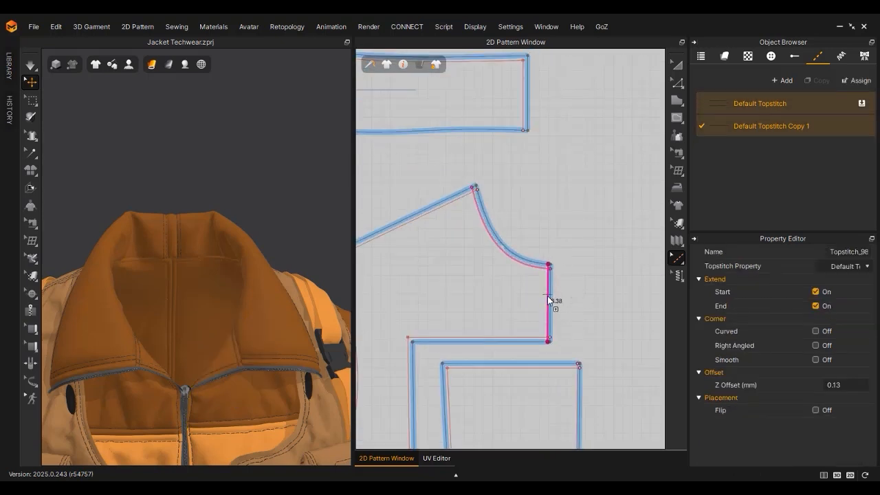
Step: Assign Default Topstitch to the short centre-front topstitch of the matching front pattern in the lower pattern set
scroll(547, 296, "down", 5)
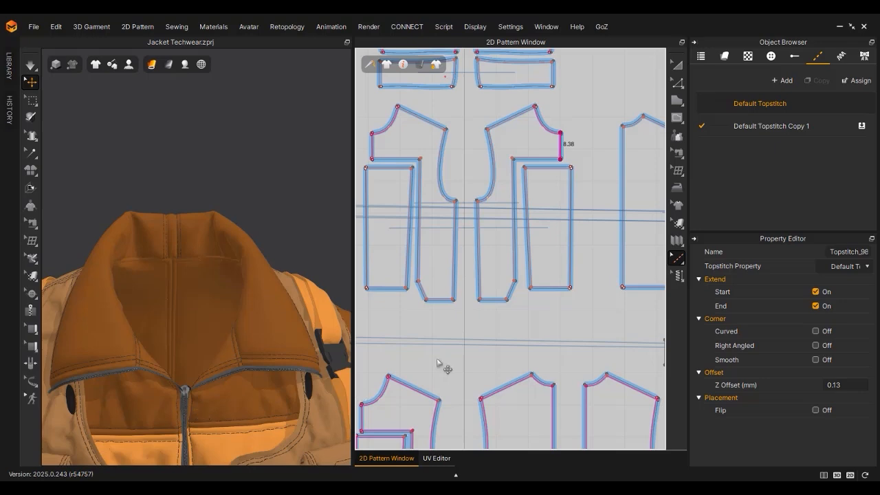
left_click(364, 431)
scroll(363, 432, "up", 1)
middle_click_drag(363, 432, 511, 351)
scroll(489, 355, "up", 5)
left_click(490, 355)
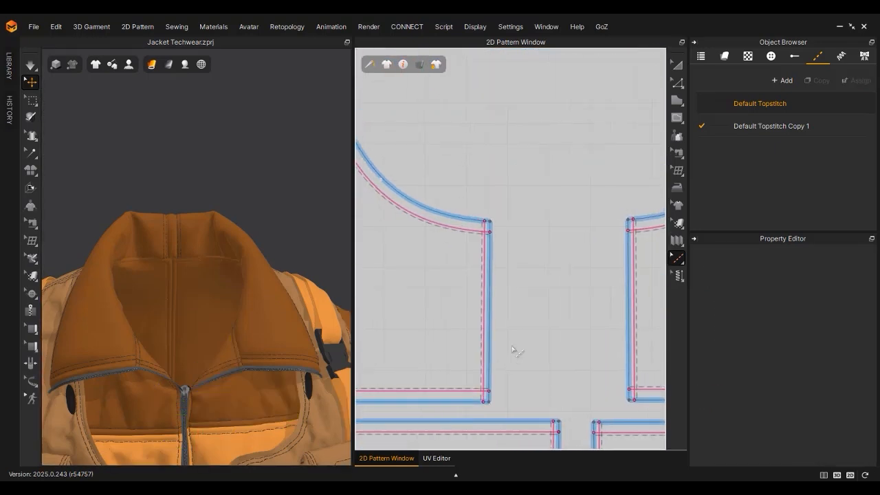
left_click(731, 103)
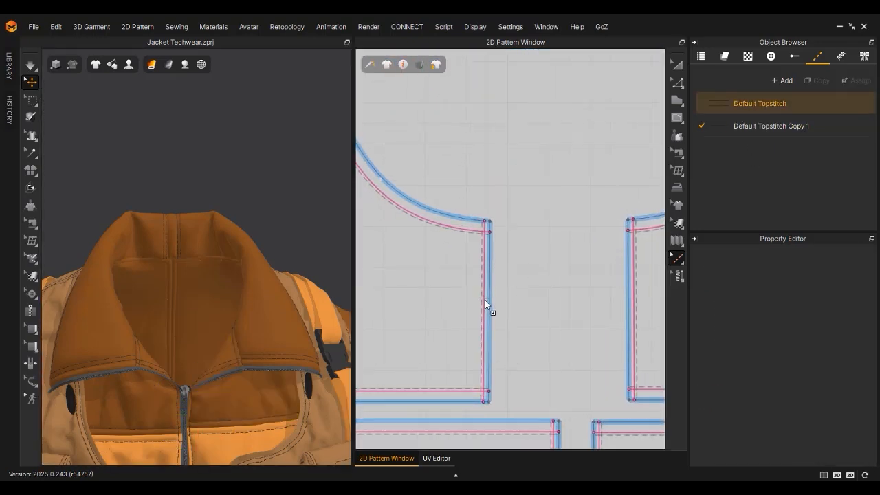
left_click(485, 300)
Step: Assign Default Topstitch to the long centre-front topstitch of the front panel in the lower pattern set
scroll(485, 300, "down", 6)
middle_click_drag(506, 290, 496, 93)
scroll(497, 93, "up", 5)
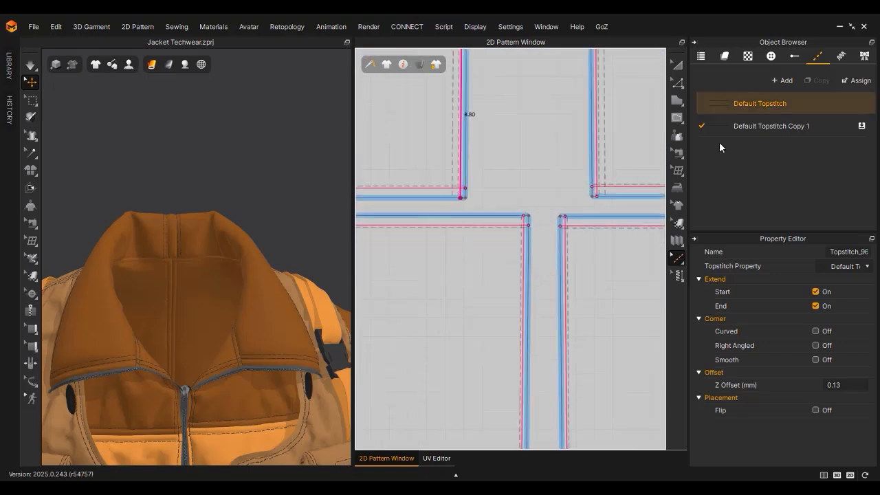
left_click(523, 269)
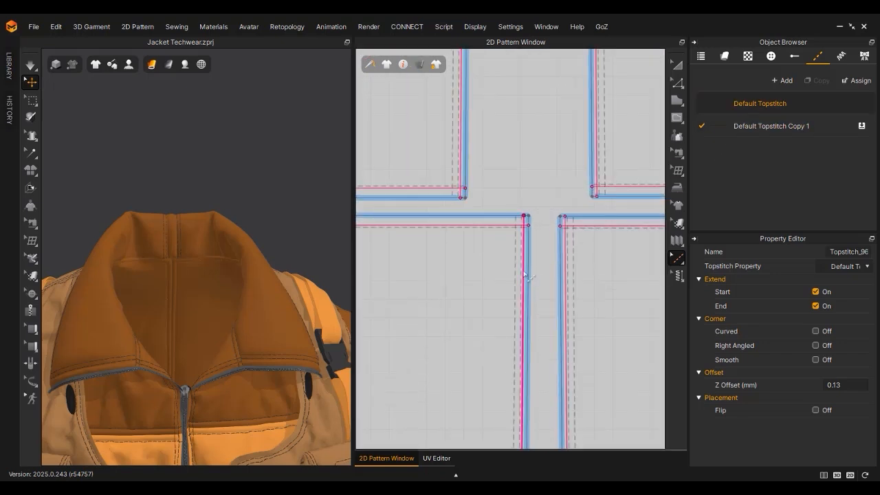
Step: Assign Default Topstitch Copy 1 to the centre-front topstitches of the front panel and the short front edge above it in the lower set
scroll(543, 306, "down", 6)
middle_click_drag(548, 314, 521, 136)
scroll(251, 349, "down", 4)
middle_click_drag(251, 358, 252, 226)
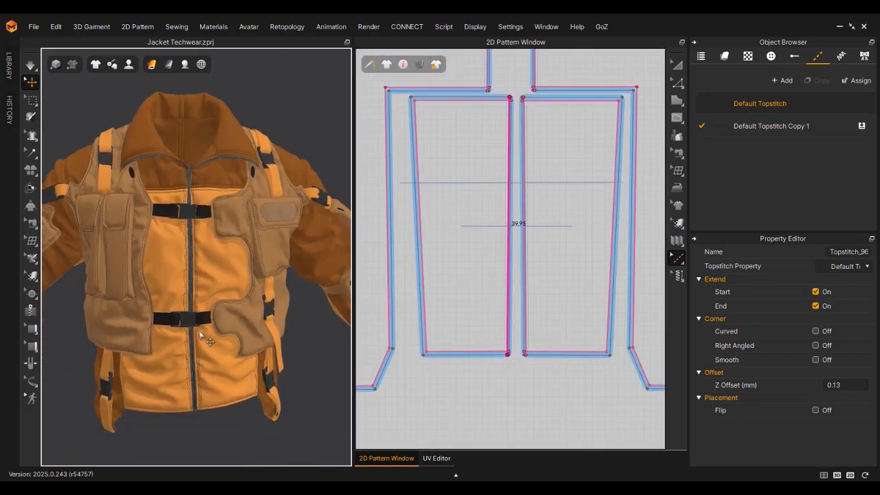
scroll(198, 339, "up", 3)
middle_click_drag(529, 200, 522, 266)
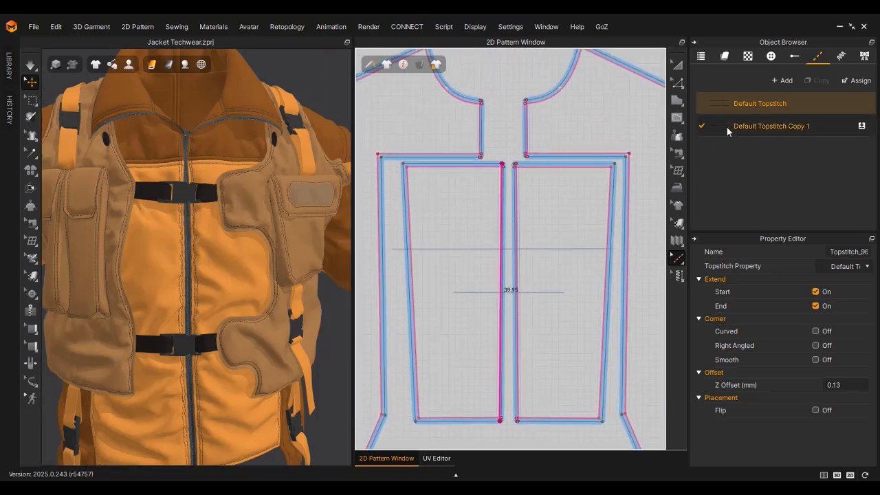
left_click_drag(726, 126, 501, 229)
left_click_drag(732, 122, 479, 125)
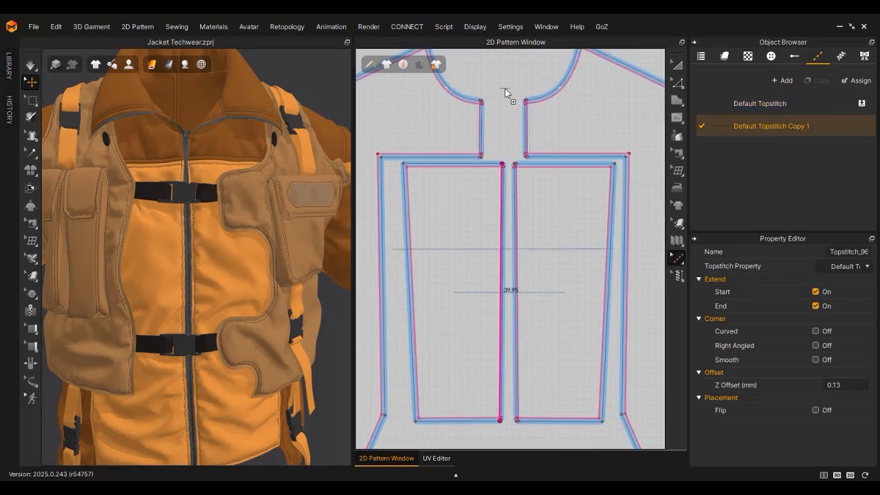
Step: Assign Default Topstitch Copy 1 to the short centre-front topstitch of the Body-01 front pattern
middle_click_drag(505, 128, 504, 456)
left_click(221, 114)
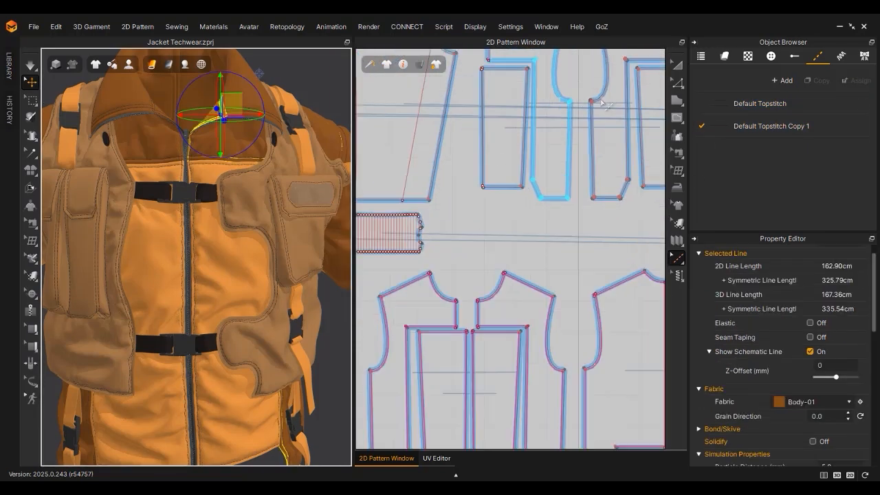
left_click_drag(742, 134, 527, 176)
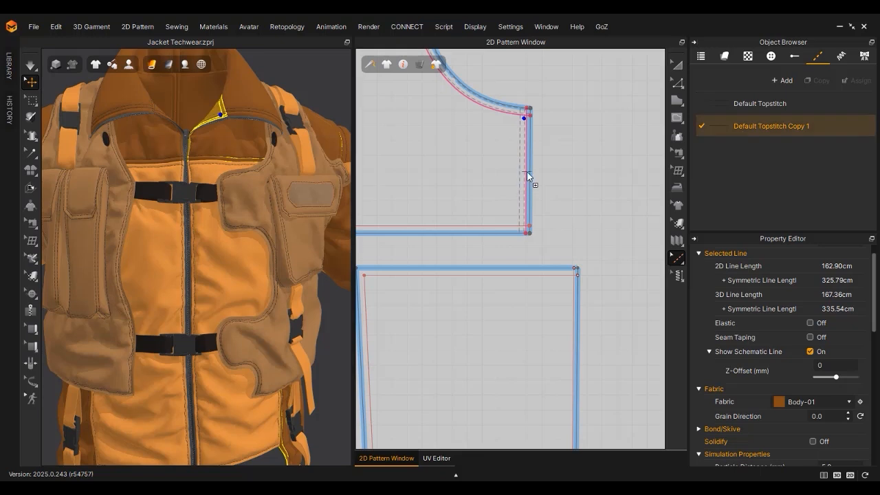
Step: Rename the single-line topstitch style Default Topstitch-Single and the two-line style Default Topstitch-Double
double_click(793, 127)
left_click(821, 128)
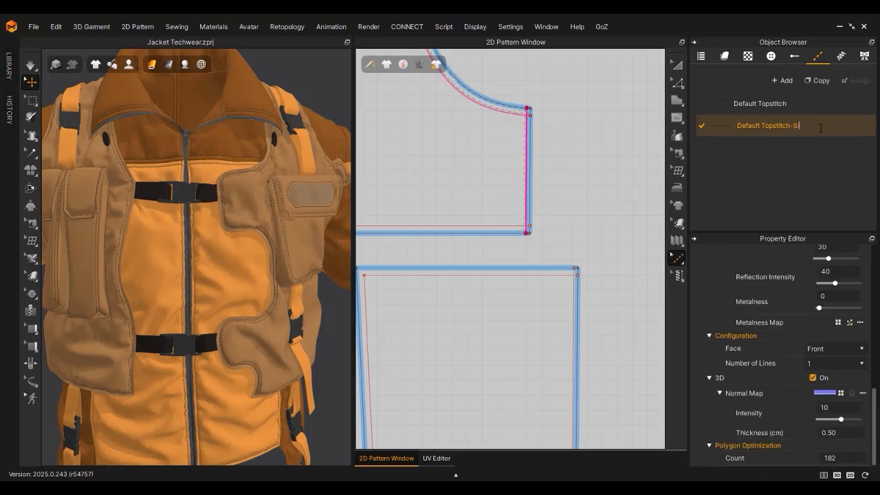
left_click(799, 104)
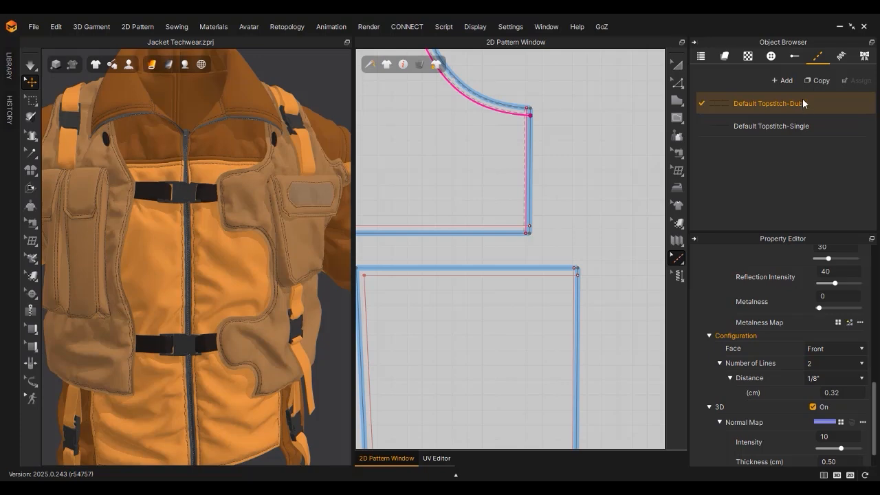
double_click(801, 104)
left_click(801, 107)
scroll(563, 199, "down", 7)
middle_click_drag(563, 199, 579, 215)
scroll(228, 271, "down", 7)
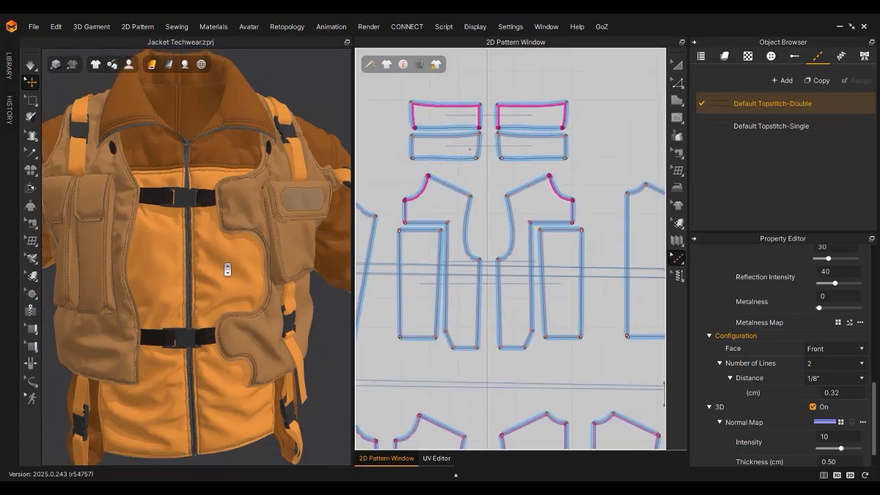
right_click_drag(234, 276, 260, 295)
right_click_drag(168, 149, 231, 320)
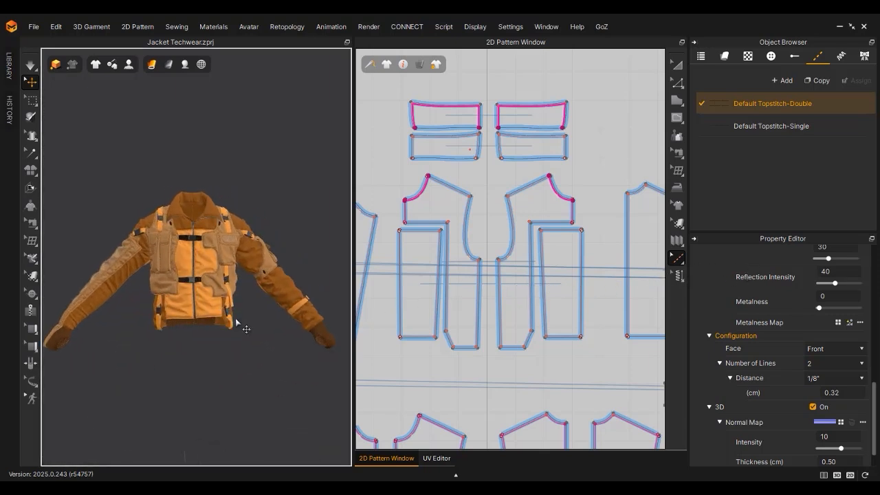